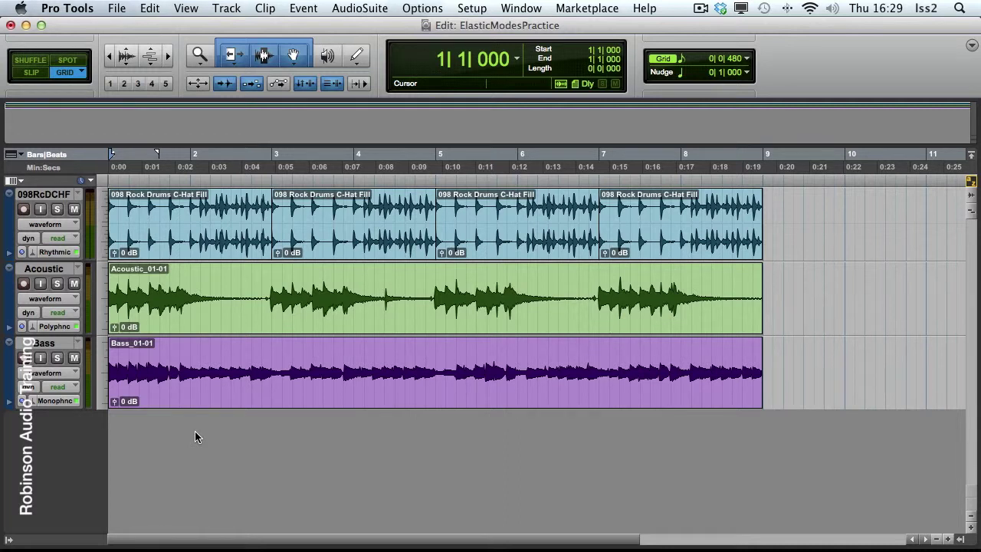
Leave the Acoustic track's elastic mode unchanged and show the System Usage meters
{"action": "left_click", "coordinate": [36, 331]}
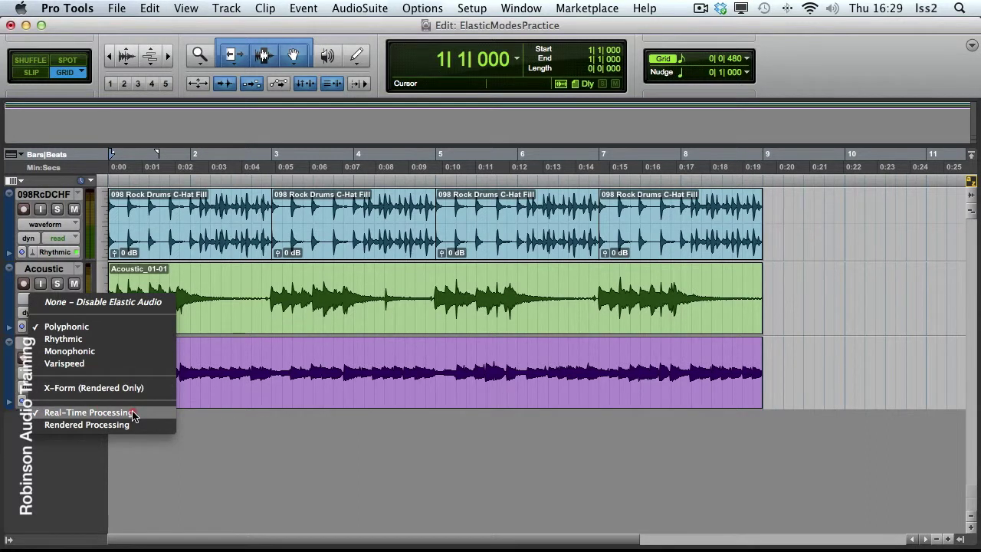
{"action": "left_click", "coordinate": [200, 415]}
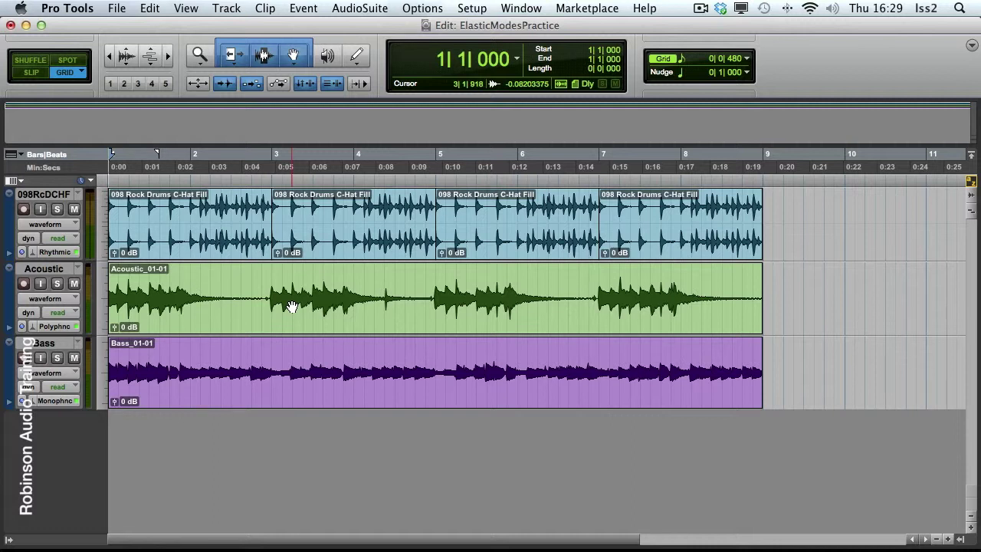
{"action": "left_click", "coordinate": [515, 6]}
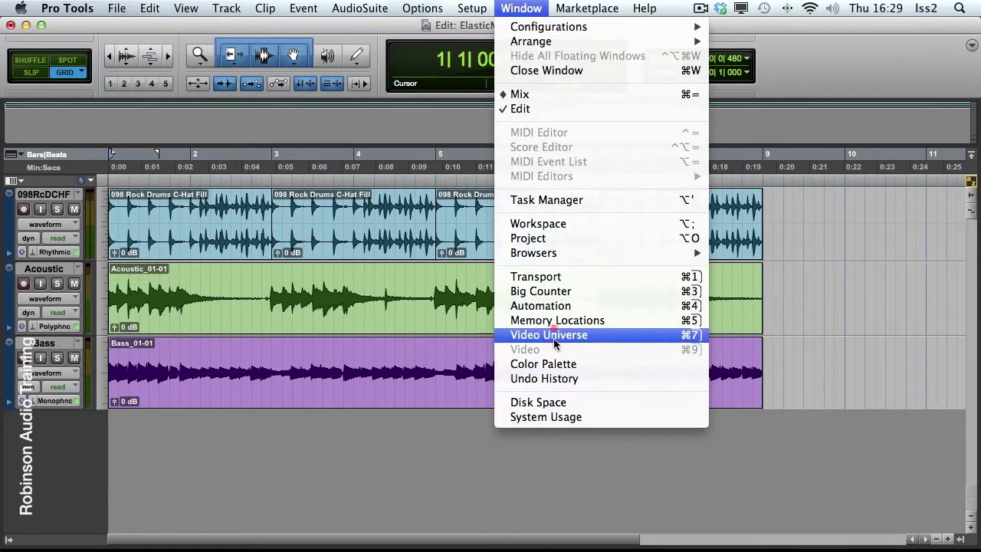
{"action": "left_click", "coordinate": [554, 418]}
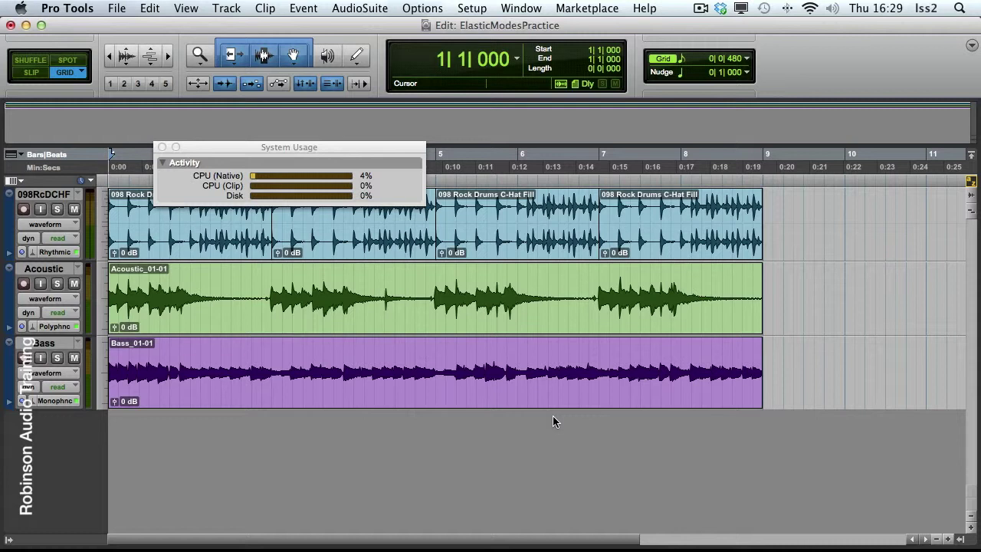
Set the Bass_01-01 clip's TCE factor to 239% in Elastic Properties
{"action": "left_click", "coordinate": [190, 386]}
{"action": "right_click", "coordinate": [189, 386]}
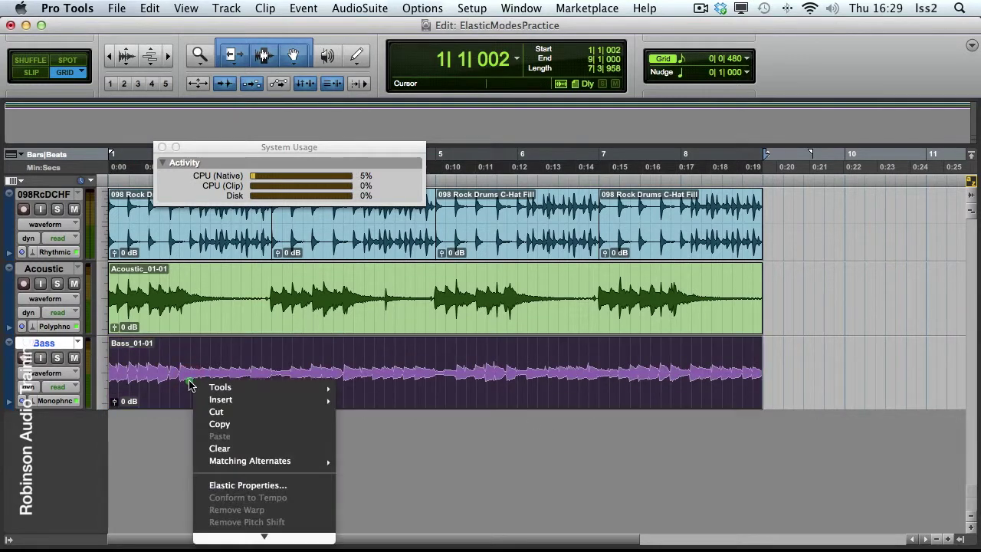
{"action": "left_click", "coordinate": [256, 487]}
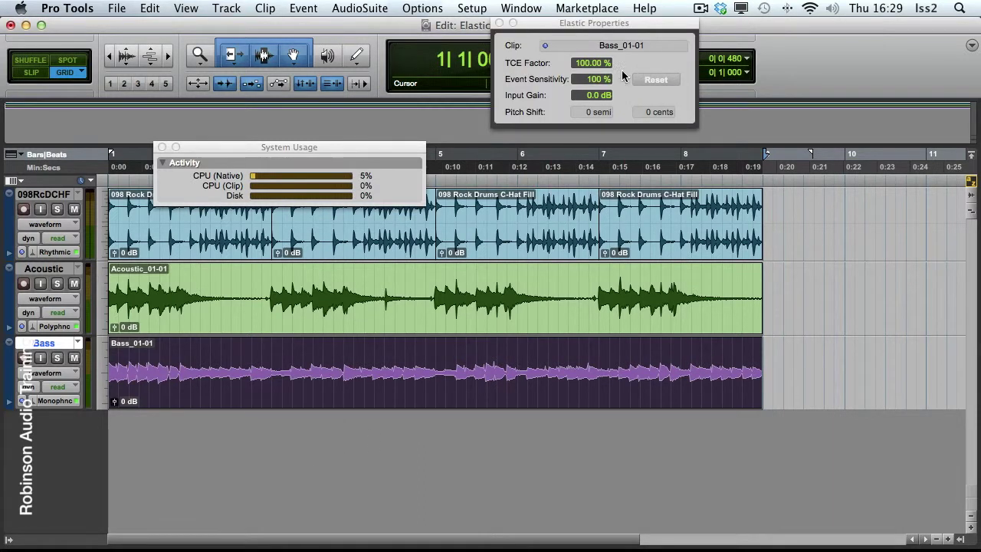
{"action": "left_click", "coordinate": [587, 63]}
{"action": "type", "text": "135"}
{"action": "key", "text": "Return"}
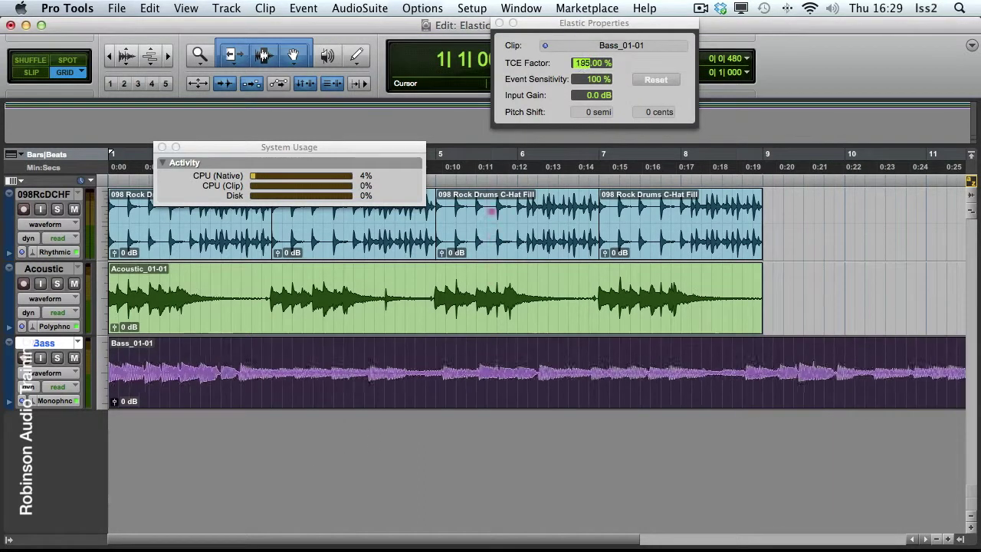
{"action": "type", "text": "239"}
{"action": "key", "text": "Return"}
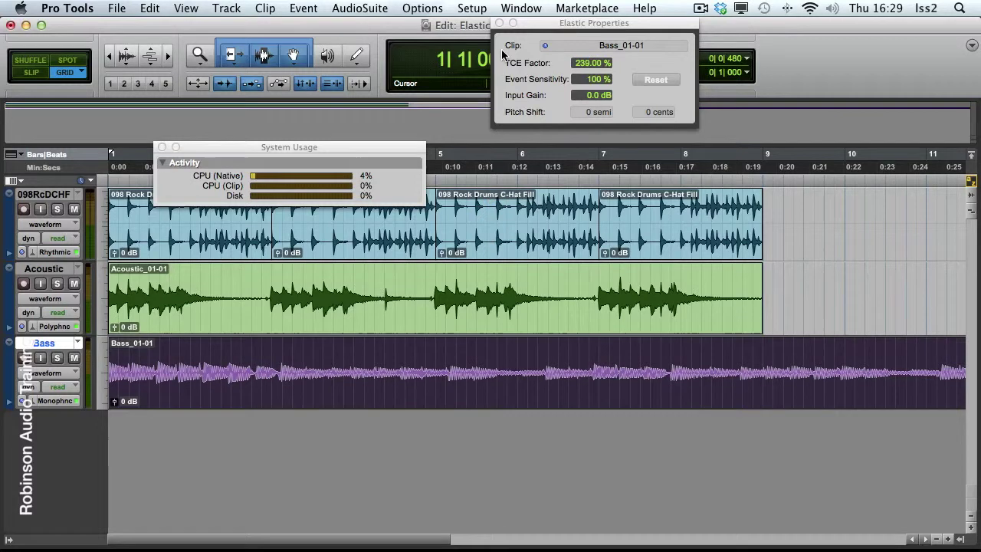
Solo the Bass track and play back the stretched bass
{"action": "left_click", "coordinate": [58, 359]}
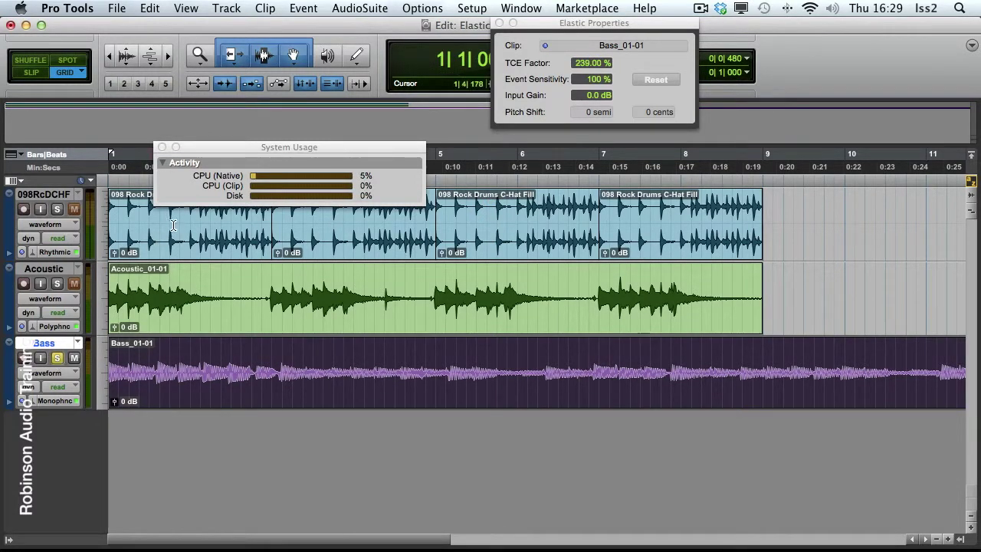
{"action": "key", "text": "space"}
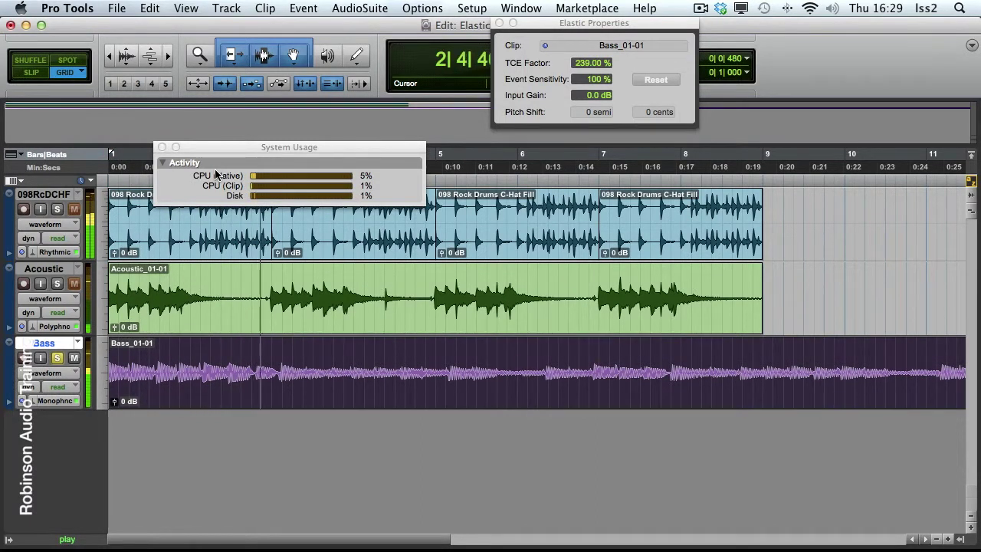
{"action": "key", "text": "space"}
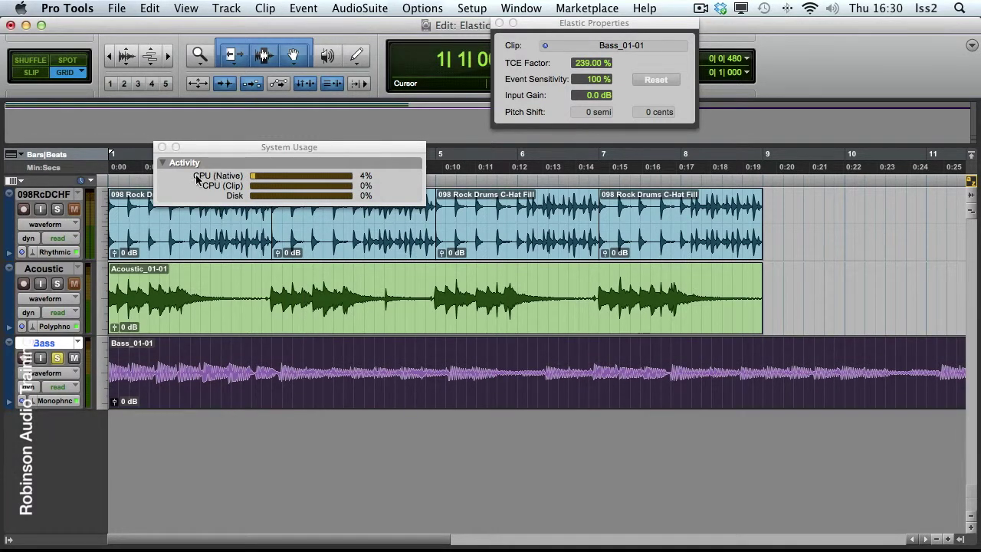
Switch the Bass track's elastic audio to Rendered Processing and audition the rendered bass
{"action": "left_click", "coordinate": [32, 401]}
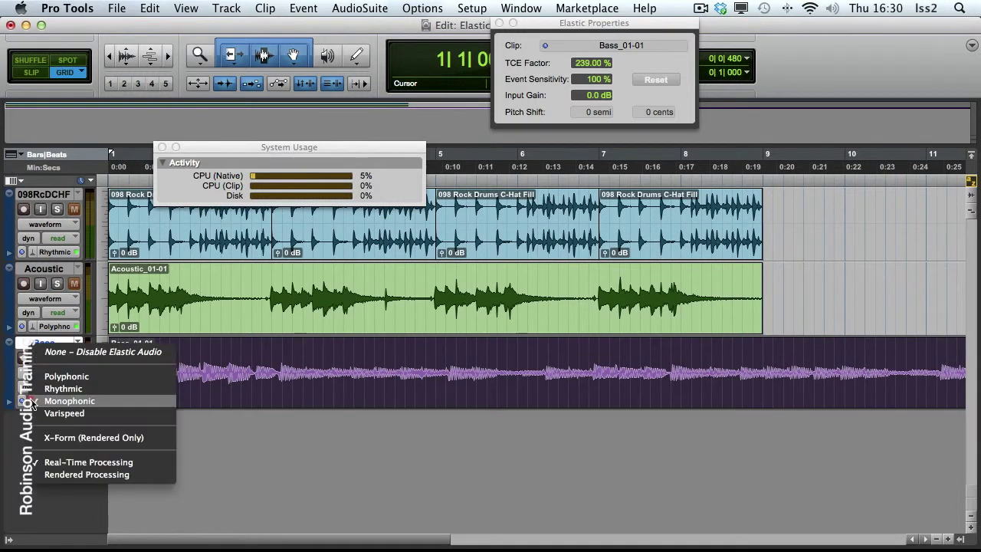
{"action": "left_click", "coordinate": [108, 475]}
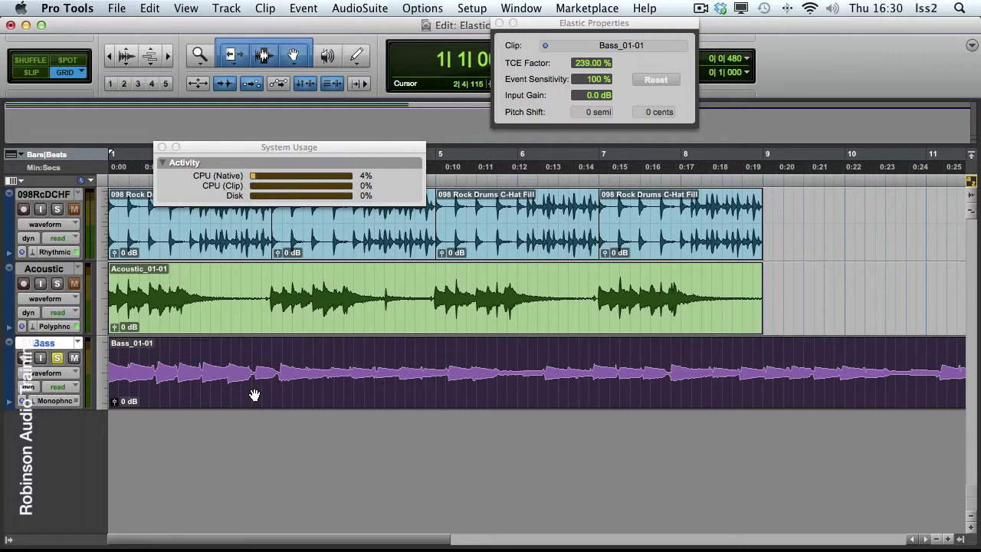
{"action": "key", "text": "space"}
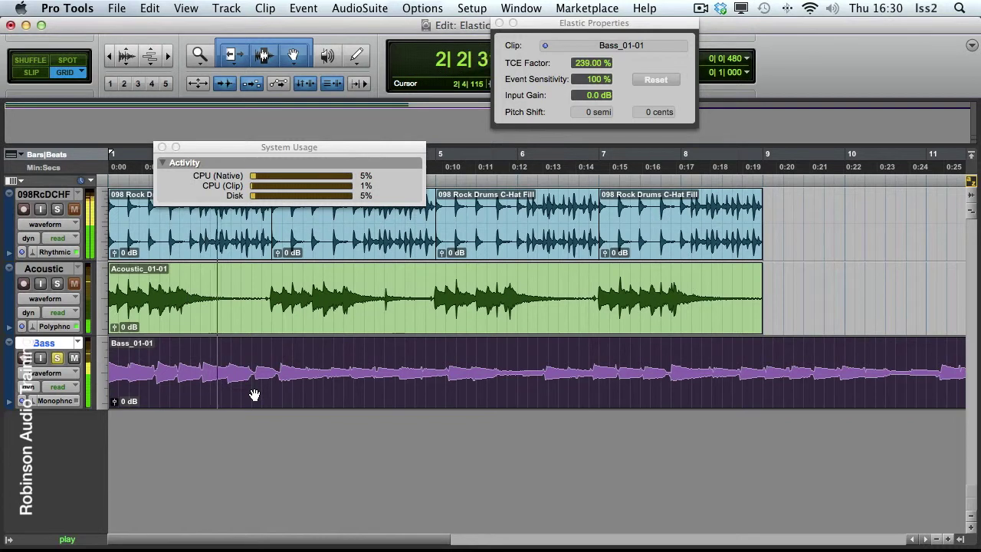
{"action": "key", "text": "space"}
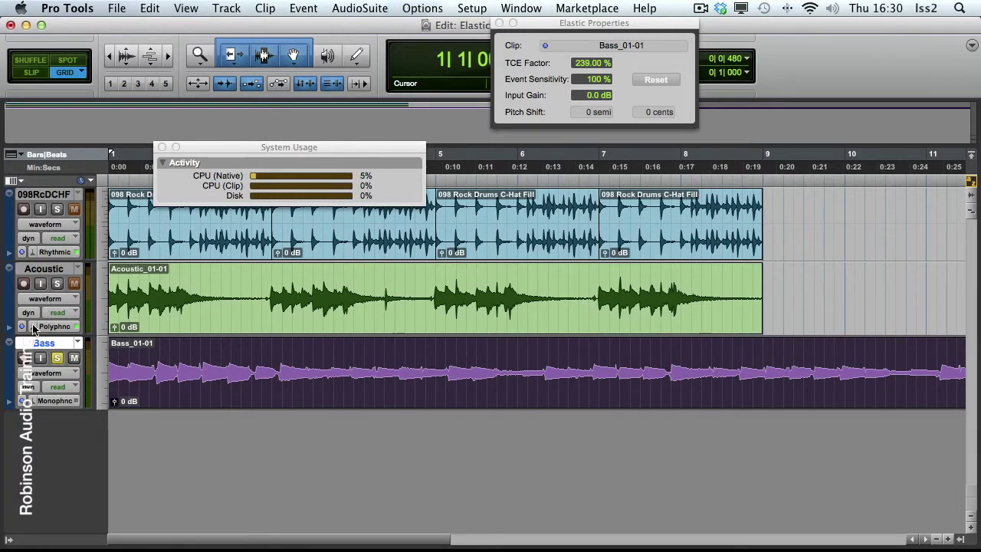
Switch the Acoustic track's elastic audio to X-Form and select Acoustic_01-01
{"action": "left_click", "coordinate": [36, 328]}
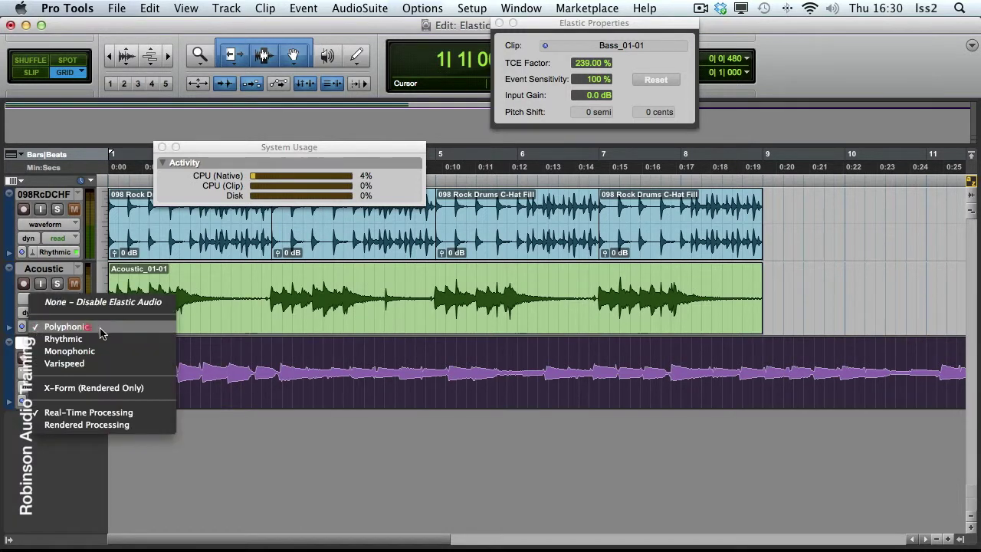
{"action": "left_click", "coordinate": [123, 390]}
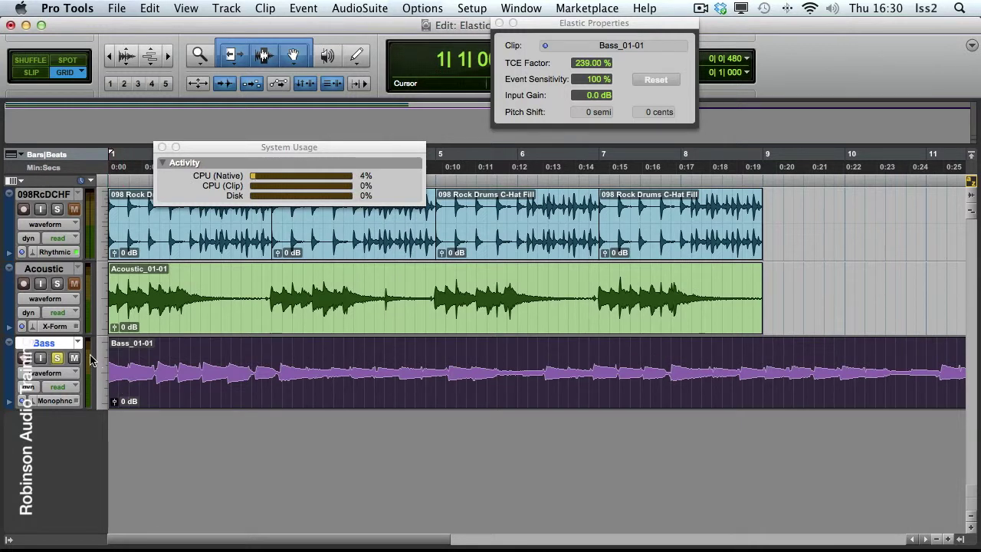
{"action": "left_click", "coordinate": [189, 327]}
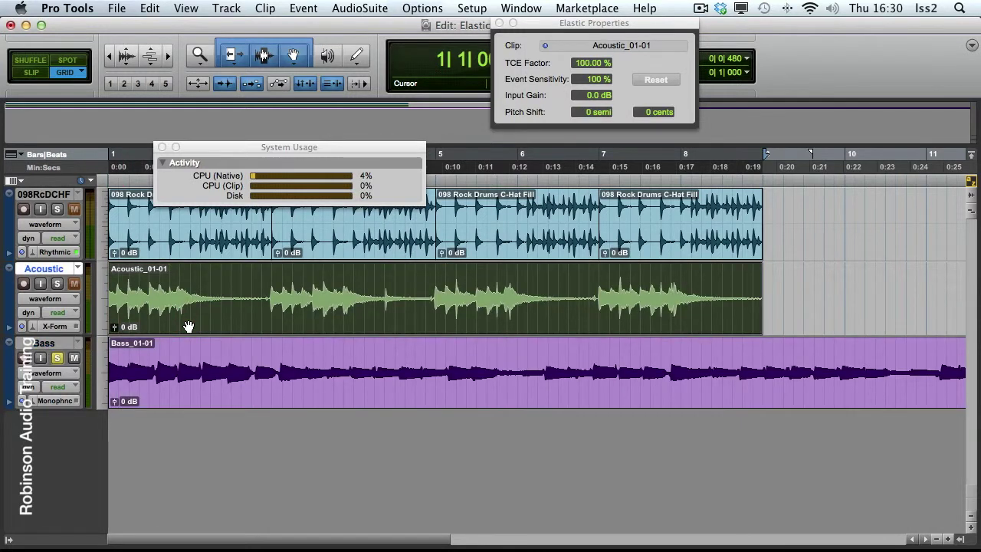
Give Acoustic_01-01 a 128% TCE factor, then solo and audition the Acoustic track
{"action": "left_click", "coordinate": [590, 63]}
{"action": "type", "text": "130"}
{"action": "key", "text": "Return"}
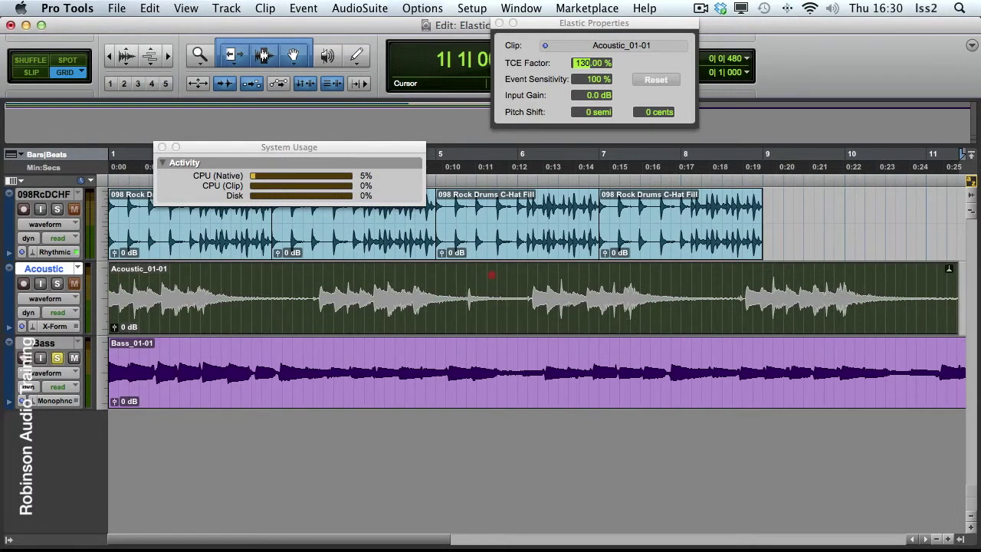
{"action": "type", "text": "128"}
{"action": "key", "text": "Return"}
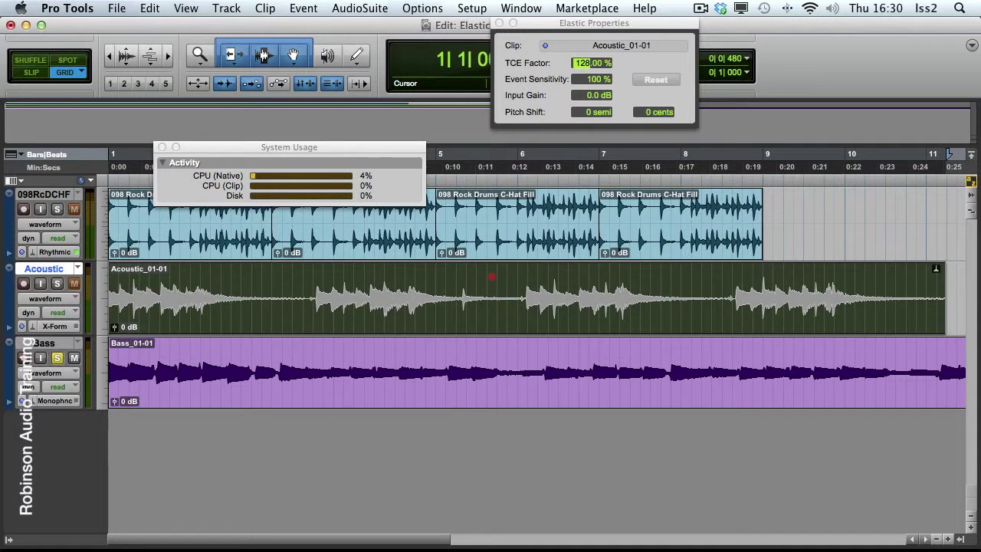
{"action": "left_click", "coordinate": [57, 283]}
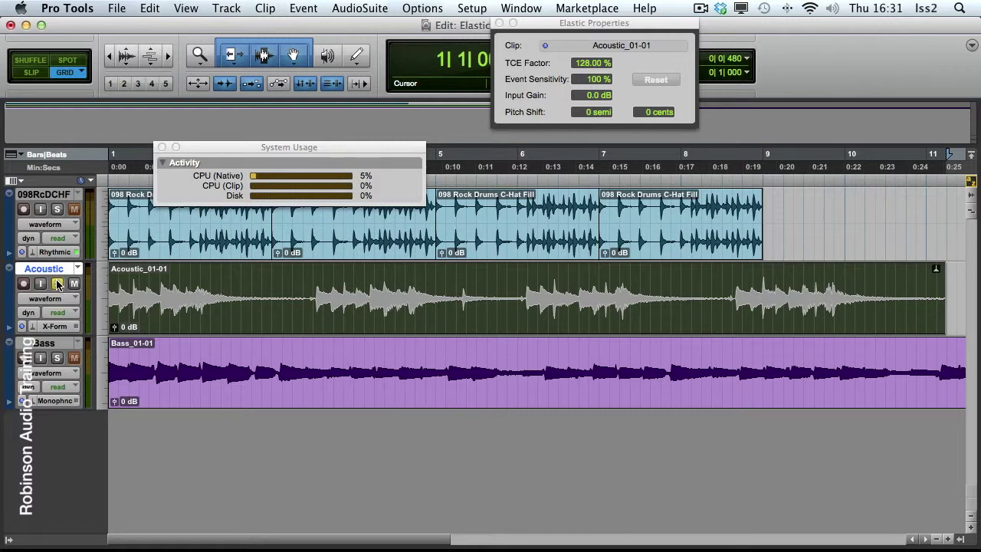
{"action": "key", "text": "space"}
{"action": "key", "text": "space"}
Check the TCE task in the Task Manager, then play back the 128% Acoustic clip
{"action": "left_click", "coordinate": [521, 8]}
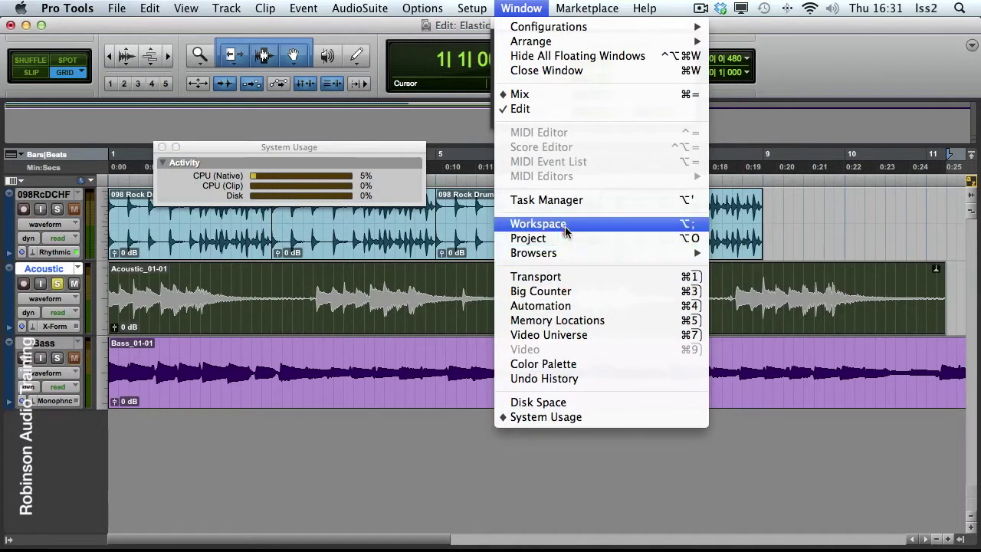
{"action": "left_click", "coordinate": [562, 199]}
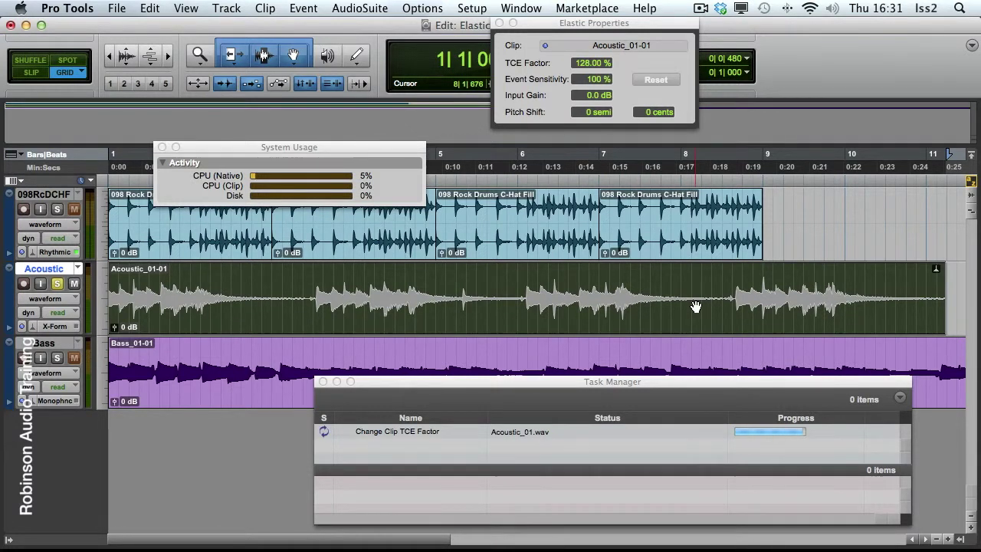
{"action": "left_click", "coordinate": [322, 381]}
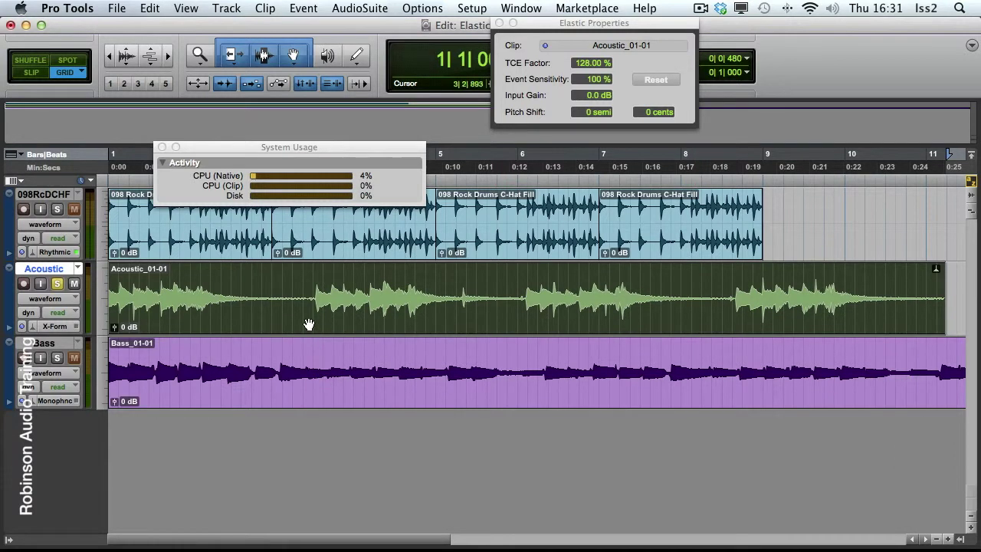
{"action": "key", "text": "space"}
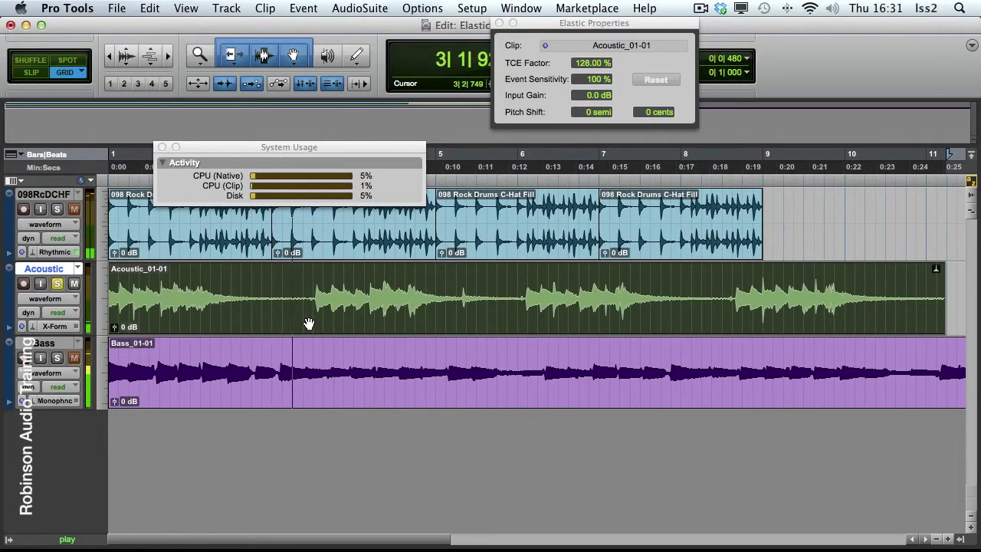
{"action": "key", "text": "space"}
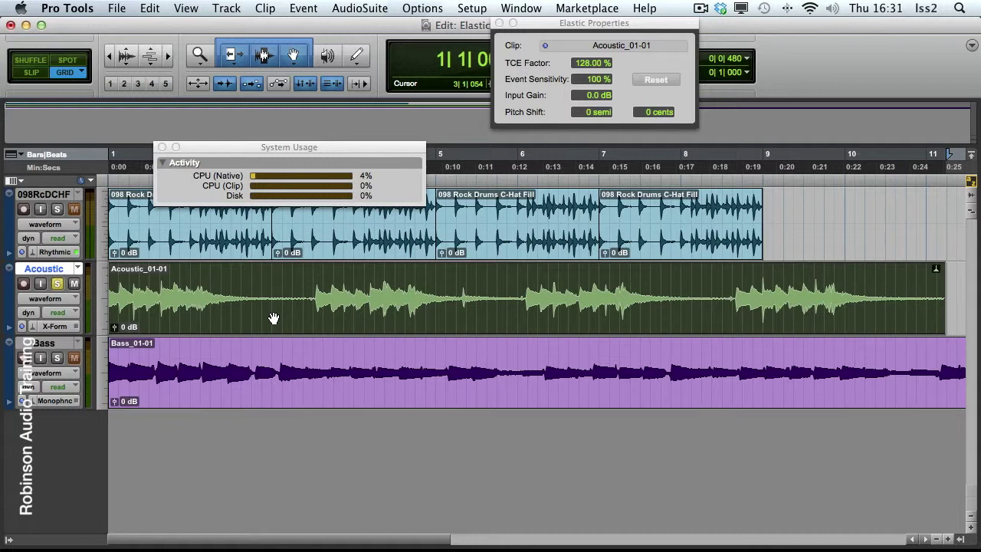
Select 1|1 to 3|3 on Acoustic and set an Interleaved bounce with Import After Bounce
{"action": "left_click", "coordinate": [310, 274]}
{"action": "left_click_drag", "start_coordinate": [310, 276], "coordinate": [4, 293]}
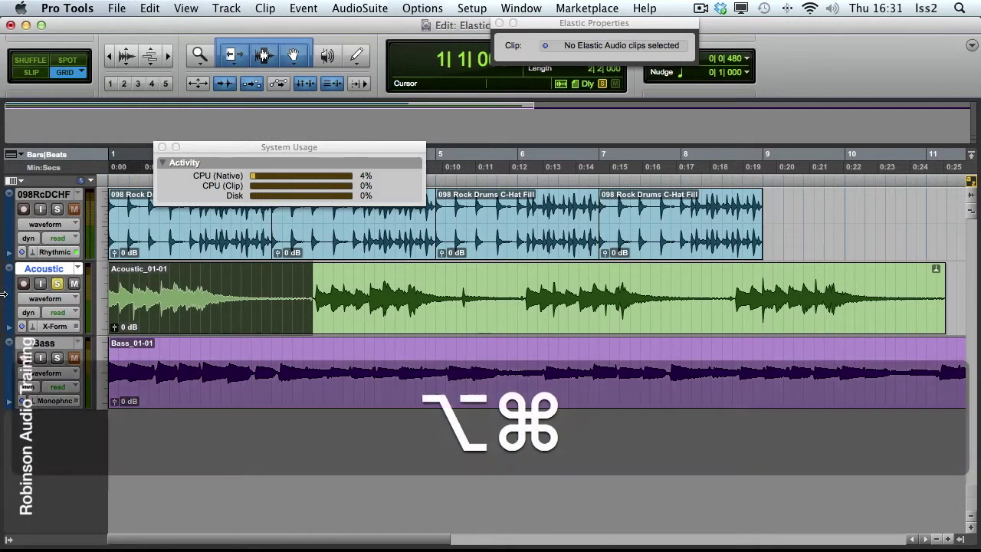
{"action": "key", "text": "alt+super+b"}
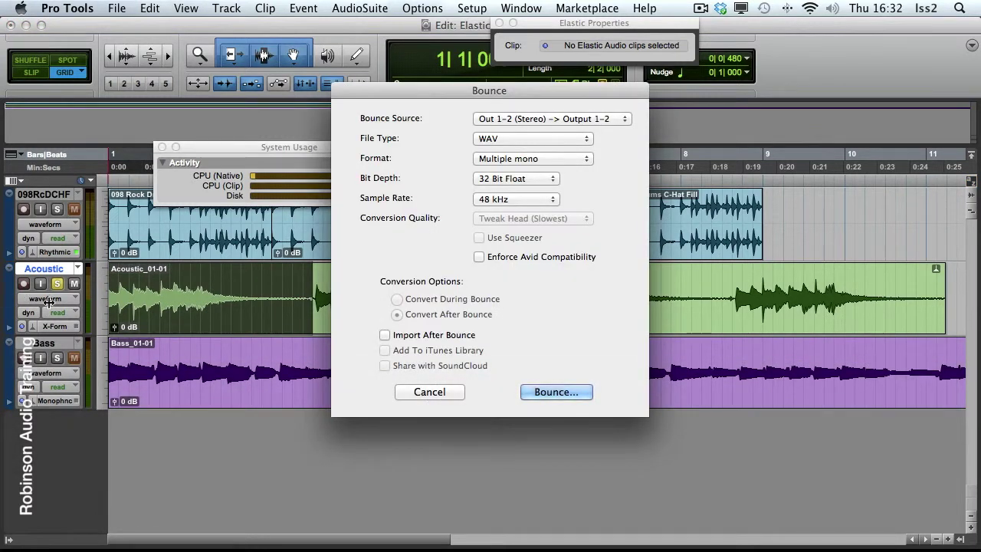
{"action": "left_click", "coordinate": [385, 335]}
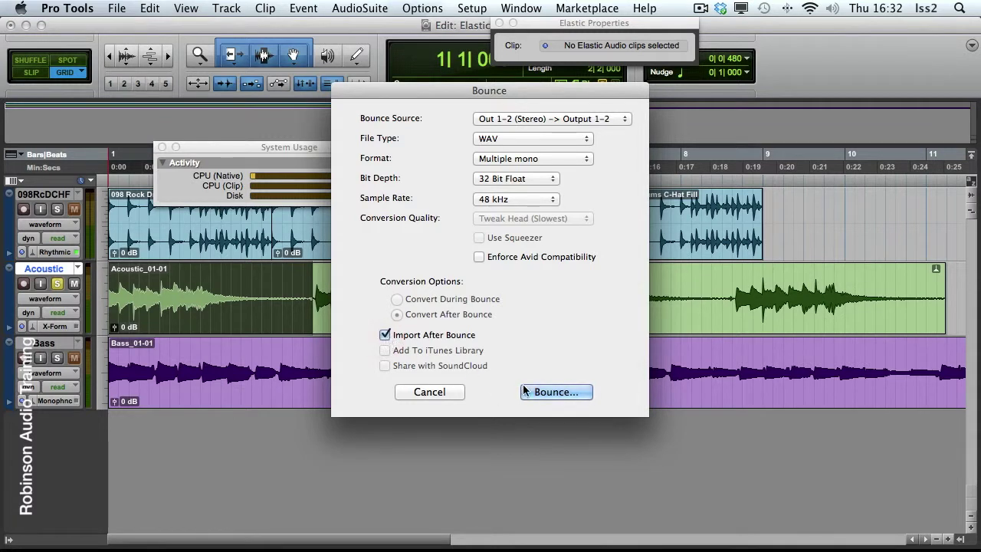
{"action": "left_click", "coordinate": [515, 159]}
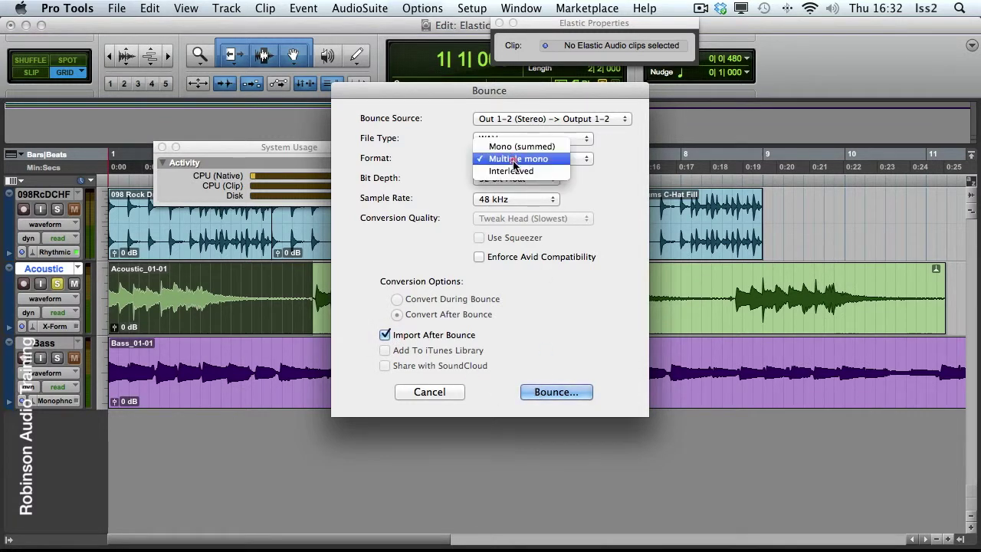
{"action": "left_click", "coordinate": [517, 179]}
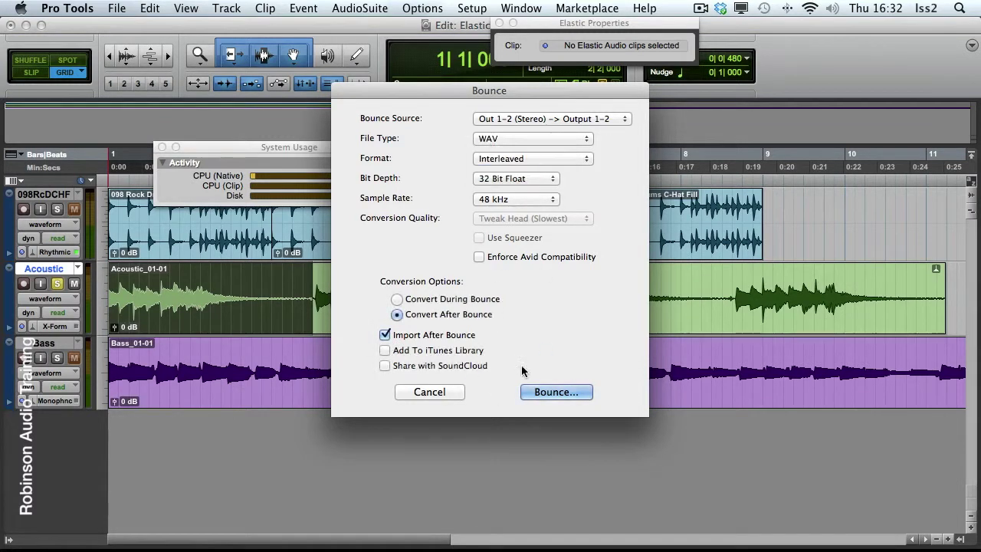
Bounce the selection as 'XformedGuitar' and import it as a new track
{"action": "left_click", "coordinate": [556, 393]}
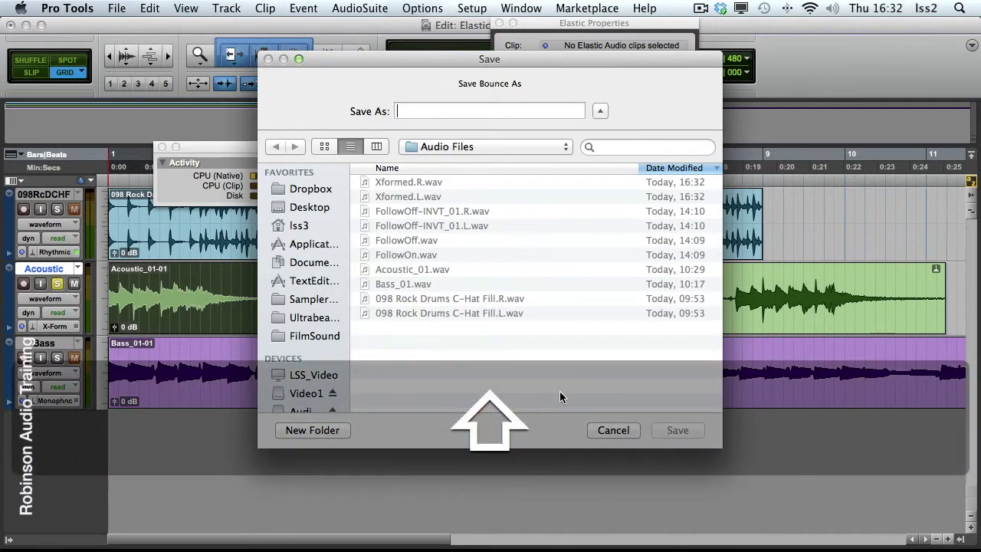
{"action": "type", "text": "XformedGuitar"}
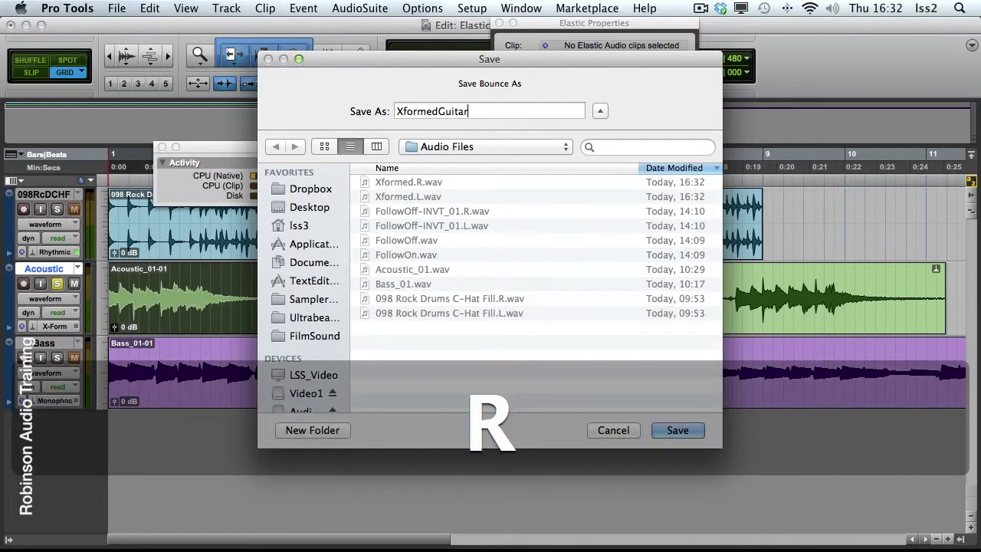
{"action": "key", "text": "Return"}
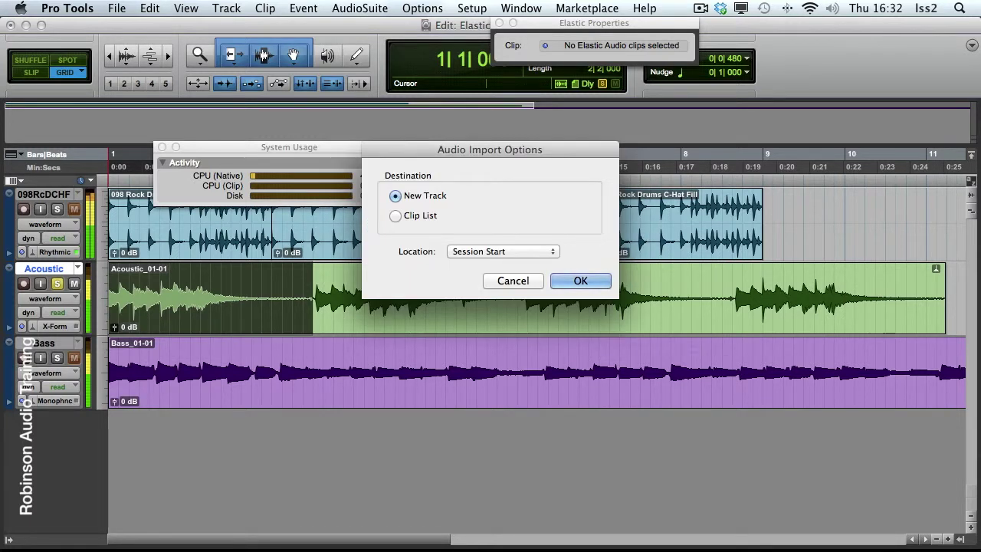
{"action": "key", "text": "Return"}
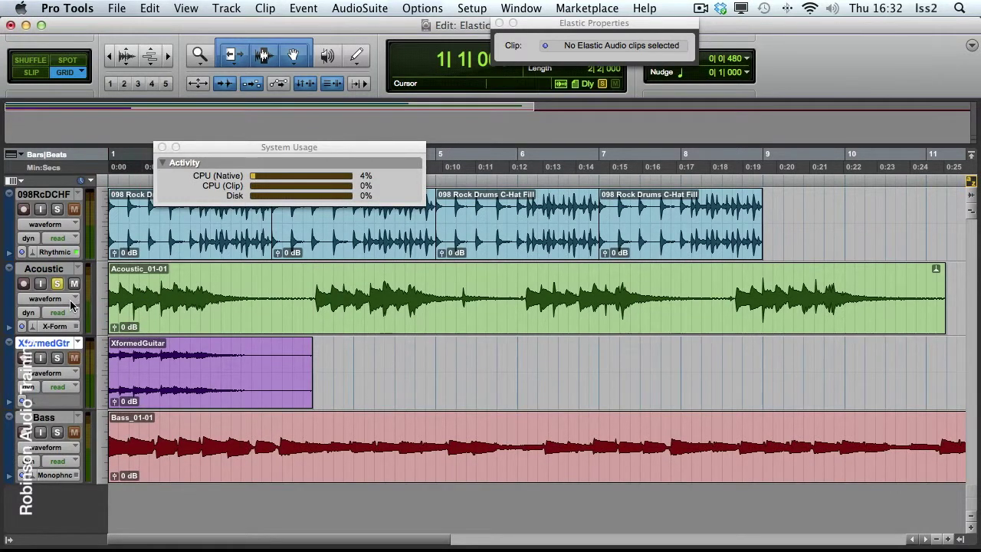
Switch the Acoustic track to Polyphonic elastic mode and play the session
{"action": "left_click", "coordinate": [34, 327]}
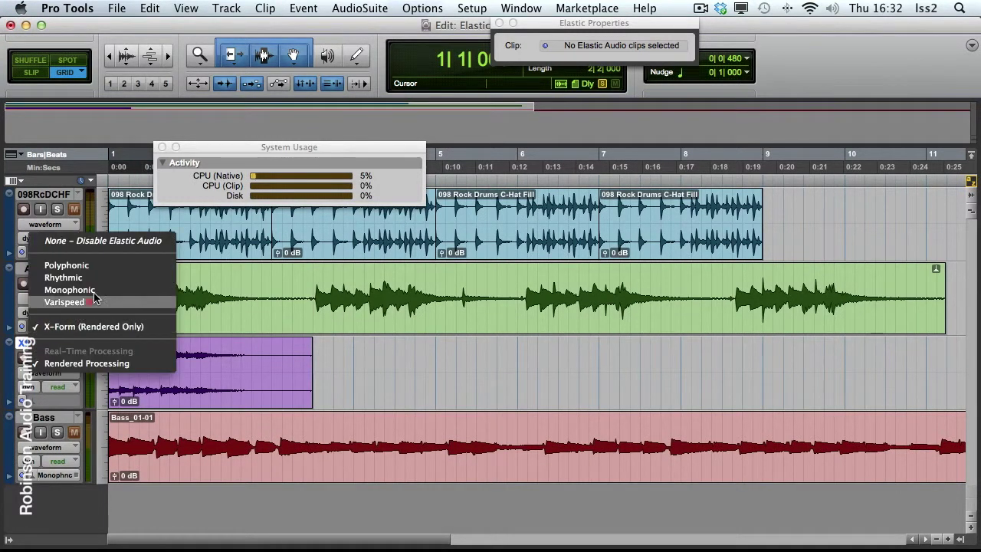
{"action": "left_click", "coordinate": [115, 264]}
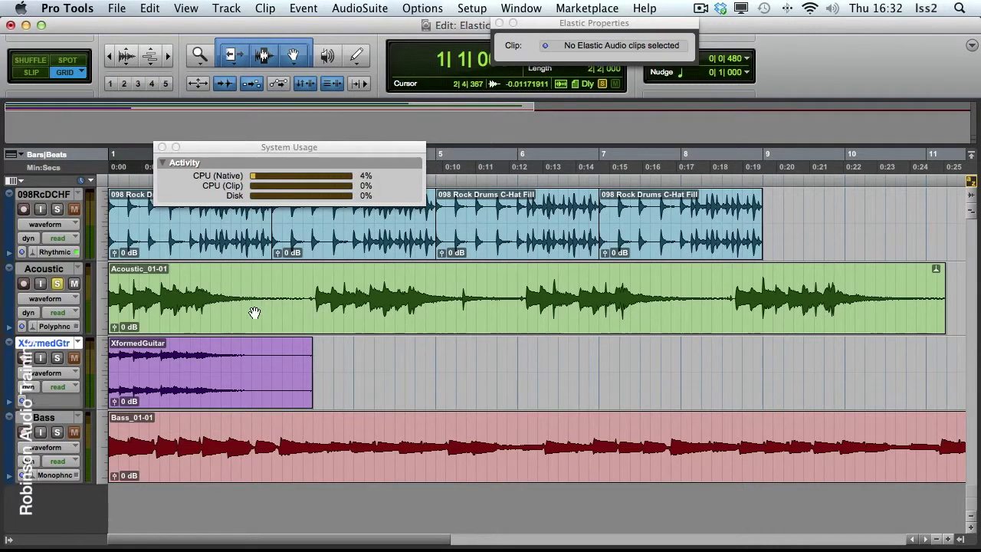
{"action": "key", "text": "space"}
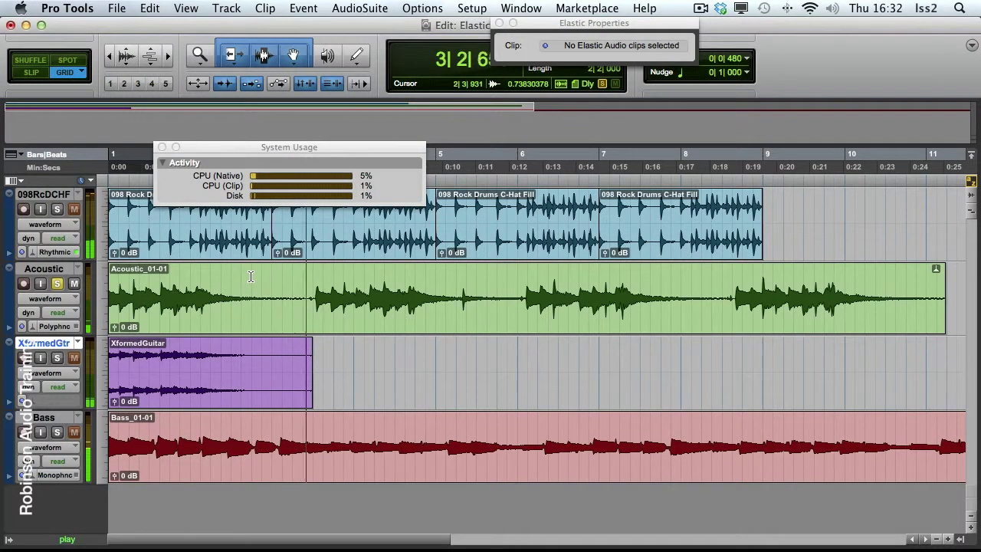
{"action": "key", "text": "space"}
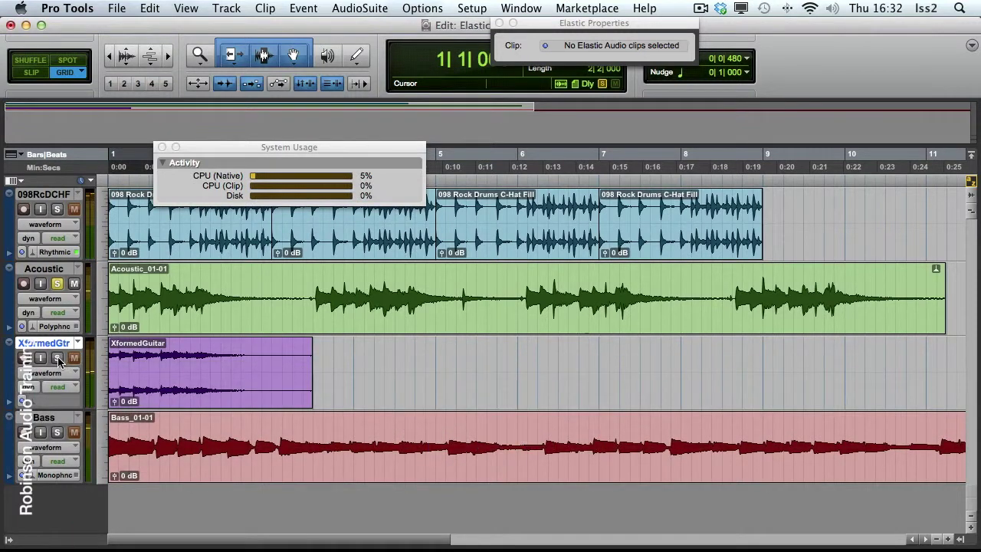
Solo and audition XformedGtr, then close the System Usage and Elastic Properties windows
{"action": "left_click", "coordinate": [57, 358]}
{"action": "key", "text": "space"}
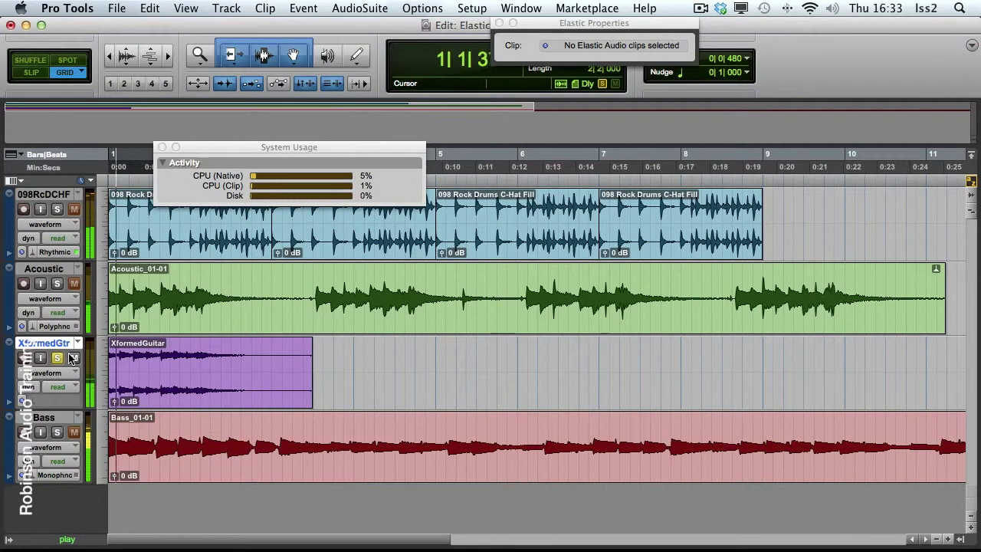
{"action": "key", "text": "space"}
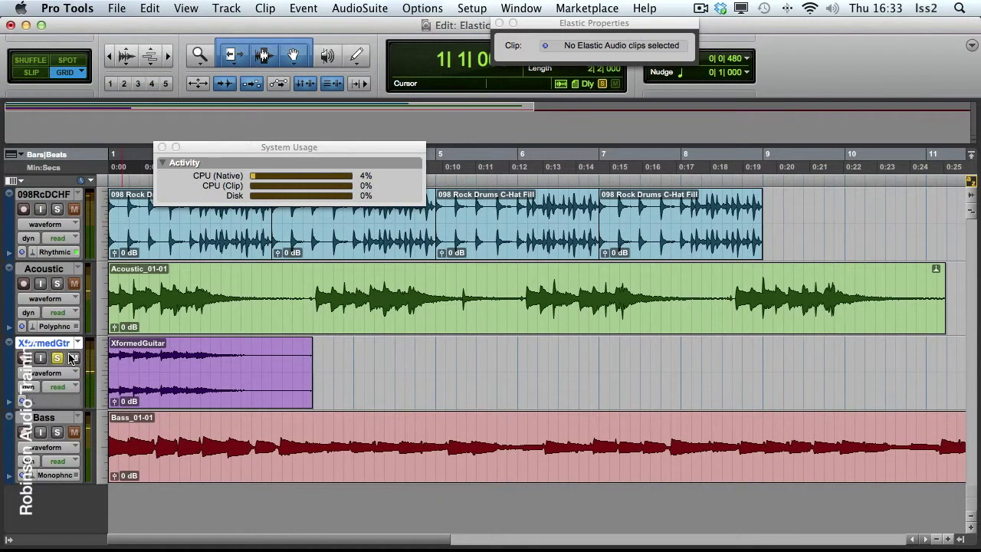
{"action": "left_click", "coordinate": [161, 146]}
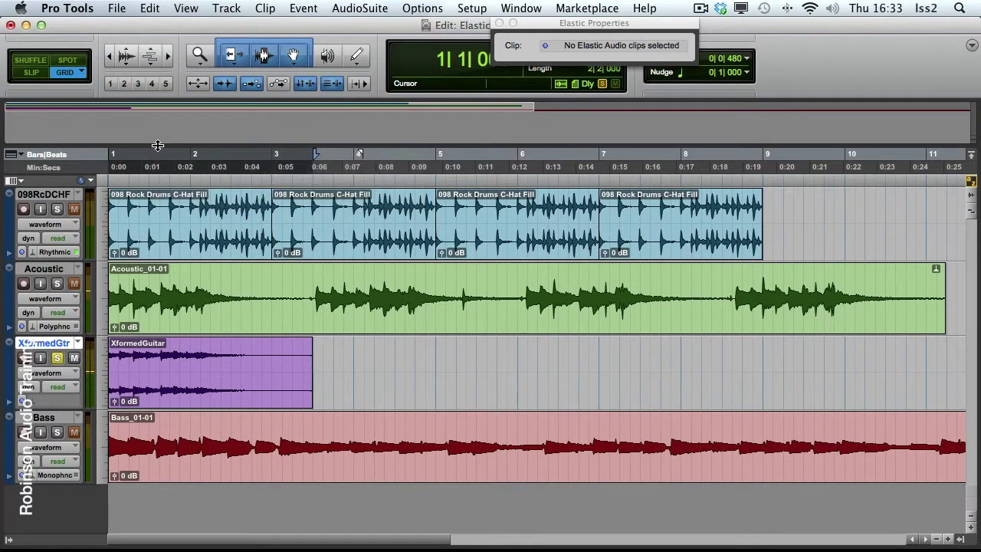
{"action": "left_click", "coordinate": [497, 23]}
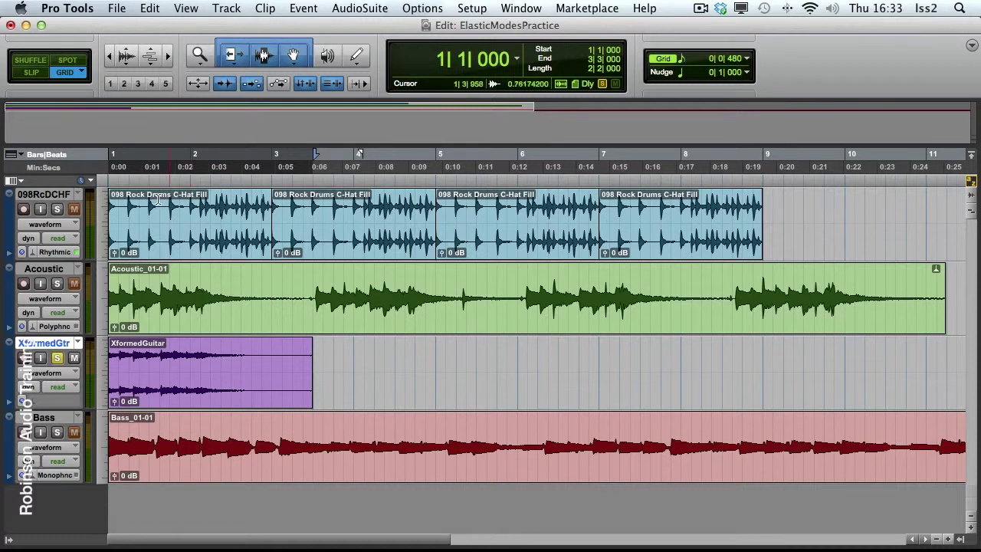
Solo the 098RcDCHF drum track and set its elastic mode to Varispeed
{"action": "left_click", "coordinate": [57, 209]}
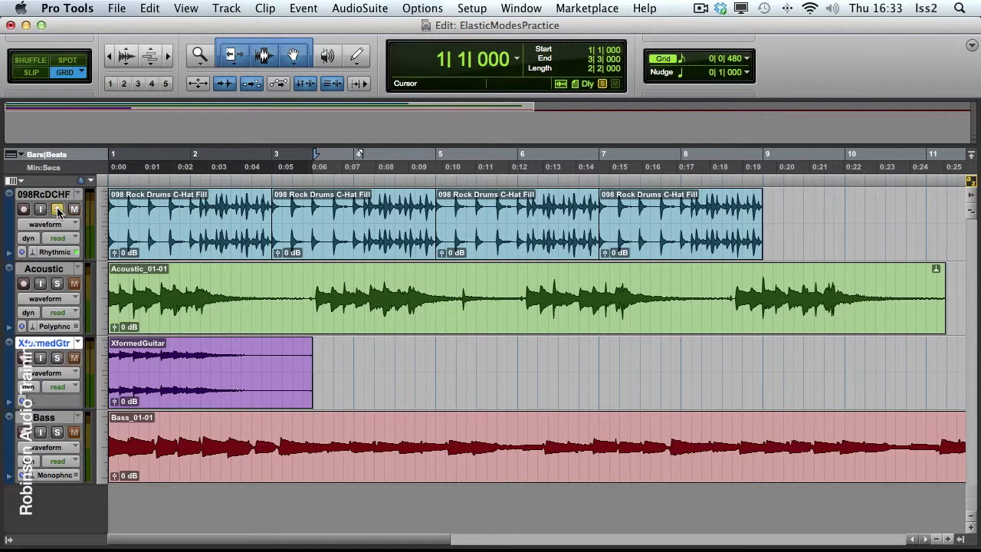
{"action": "left_click", "coordinate": [34, 255]}
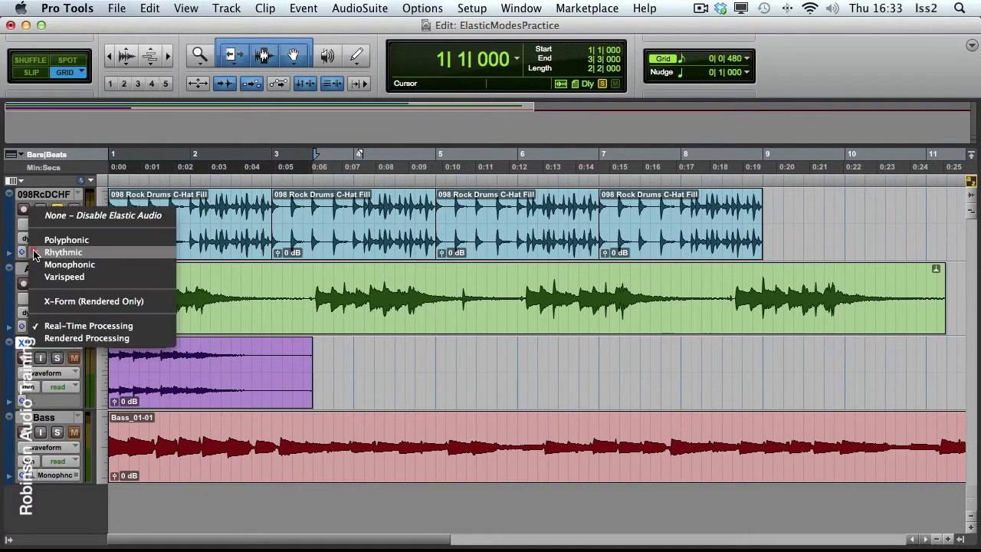
{"action": "left_click", "coordinate": [92, 281]}
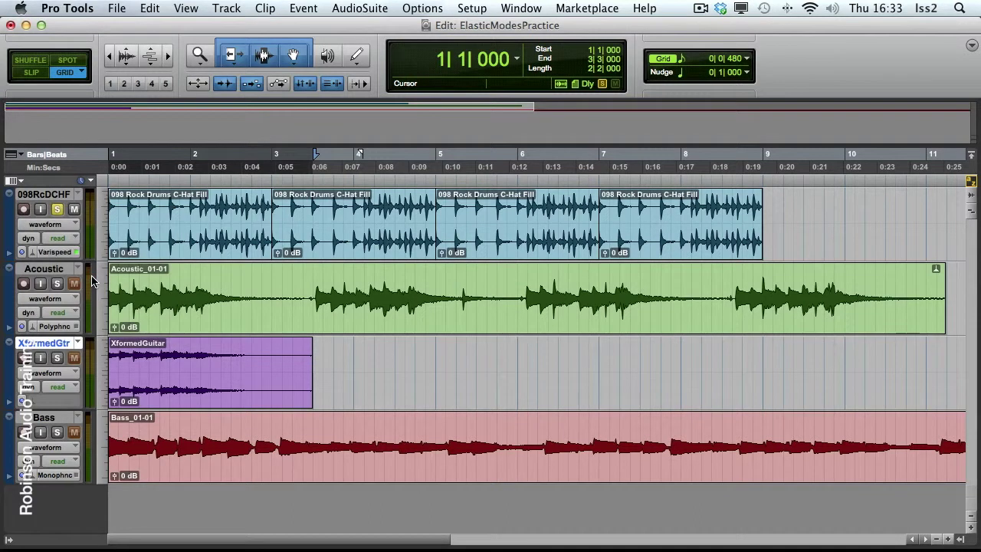
Open Elastic Properties for the last clip, 098 Rock Drums C-Hat Fill
{"action": "left_click", "coordinate": [707, 236]}
{"action": "right_click", "coordinate": [706, 231]}
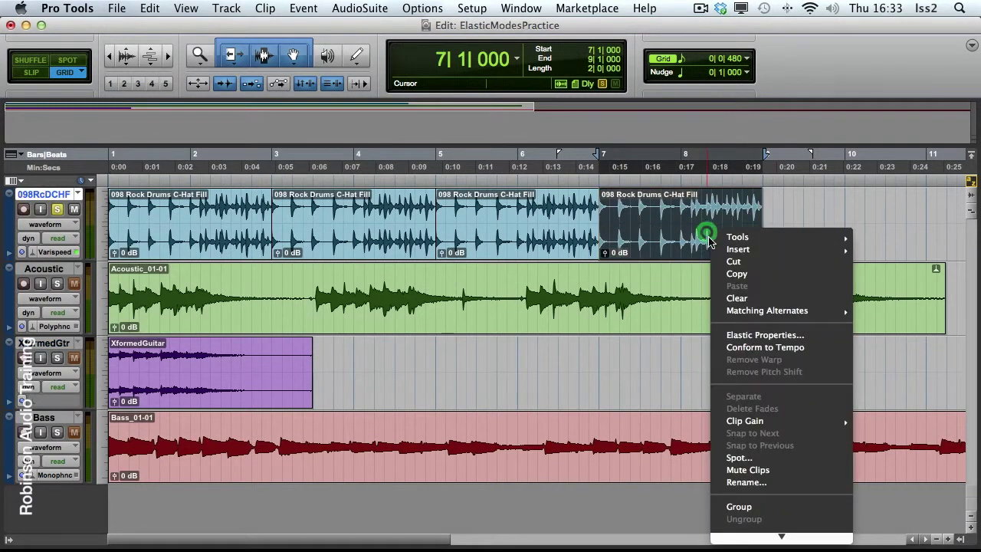
{"action": "left_click", "coordinate": [736, 335]}
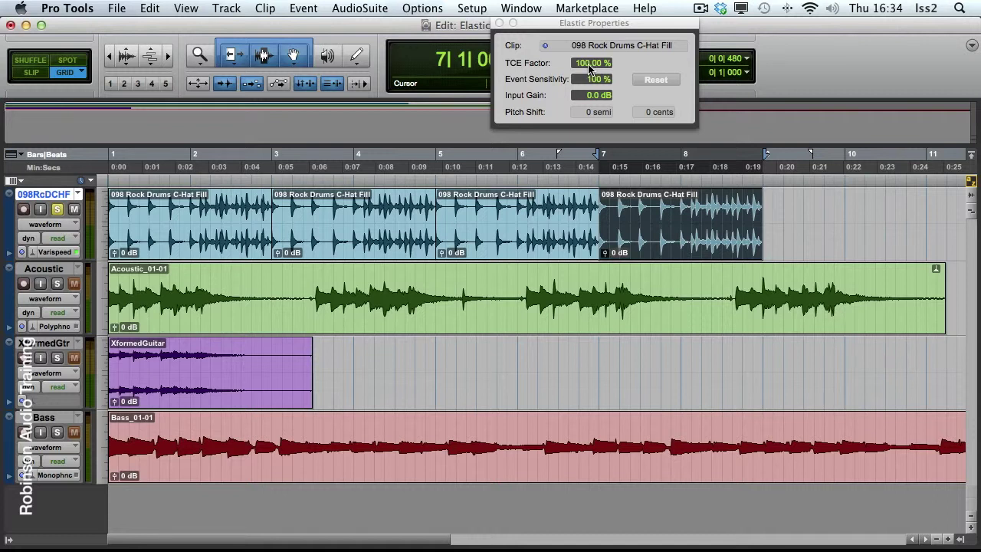
Audition the drum fill, stretch it to about 441% TCE, and listen again
{"action": "key", "text": "space"}
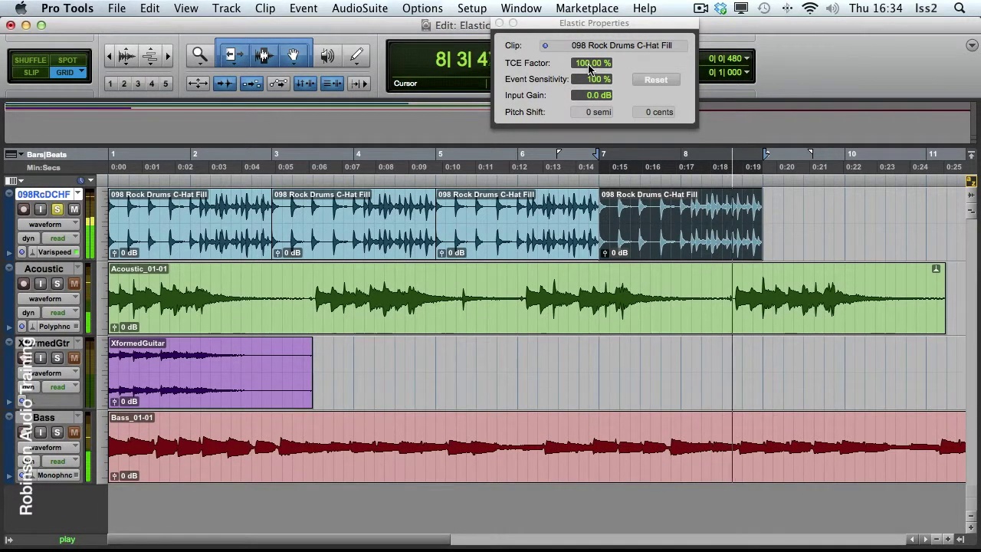
{"action": "key", "text": "space"}
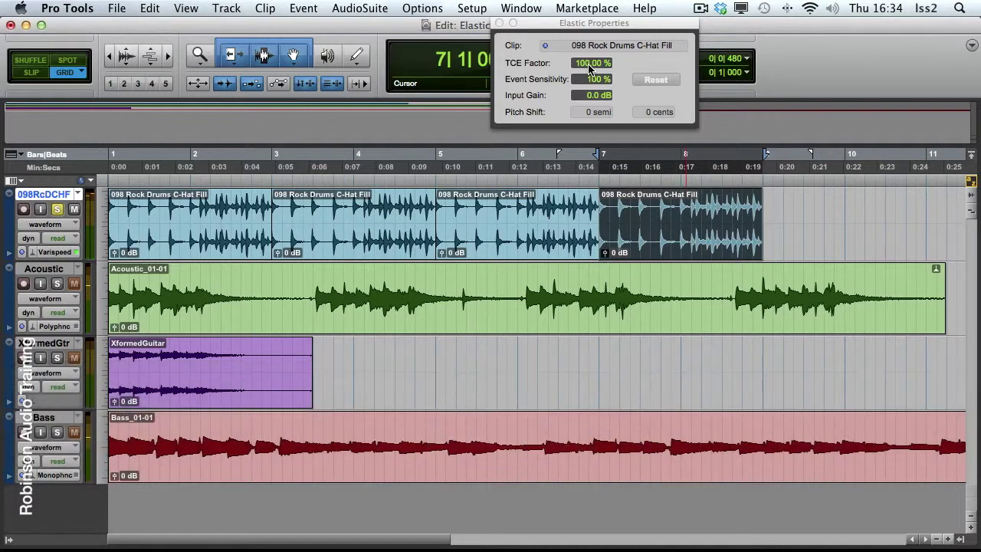
{"action": "left_click_drag", "start_coordinate": [590, 68], "coordinate": [698, 6]}
{"action": "key", "text": "space"}
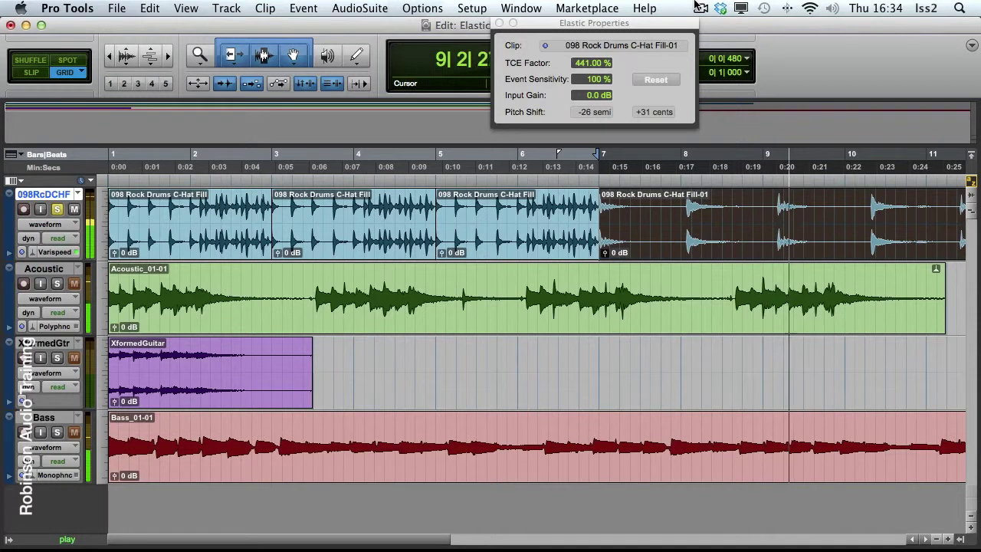
{"action": "key", "text": "space"}
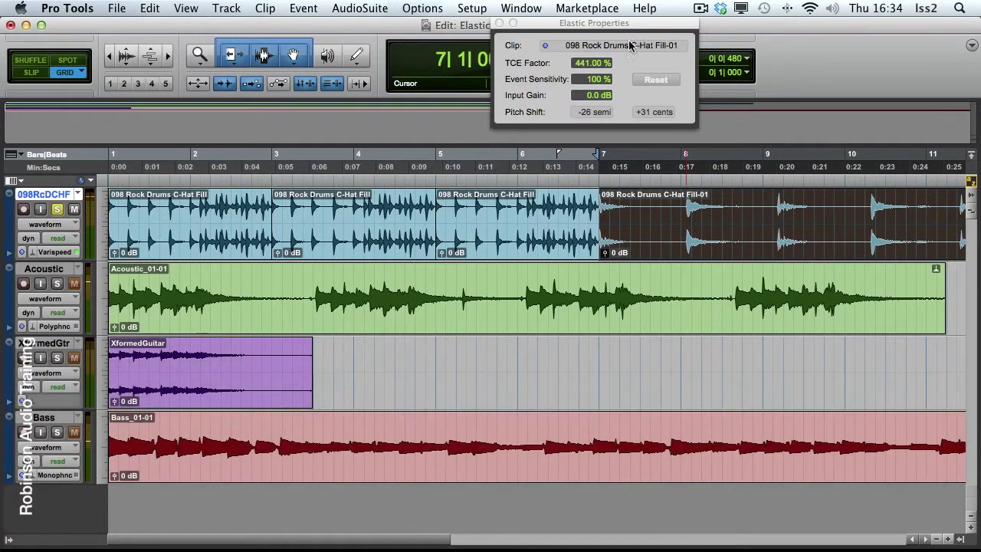
Compress the drum fill down to 60% TCE and audition the higher-pitched result
{"action": "left_click_drag", "start_coordinate": [585, 68], "coordinate": [597, 309]}
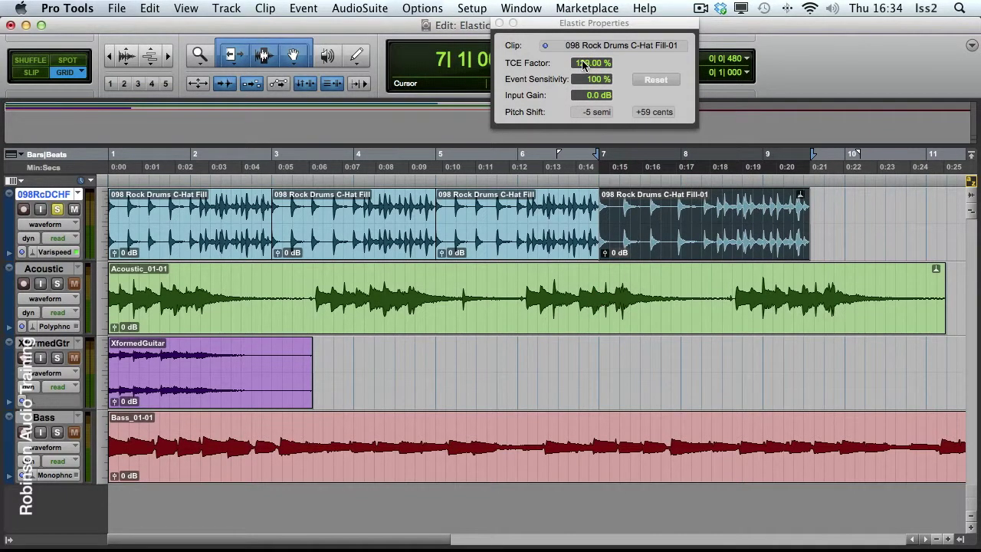
{"action": "left_click_drag", "start_coordinate": [582, 66], "coordinate": [582, 122]}
{"action": "key", "text": "space"}
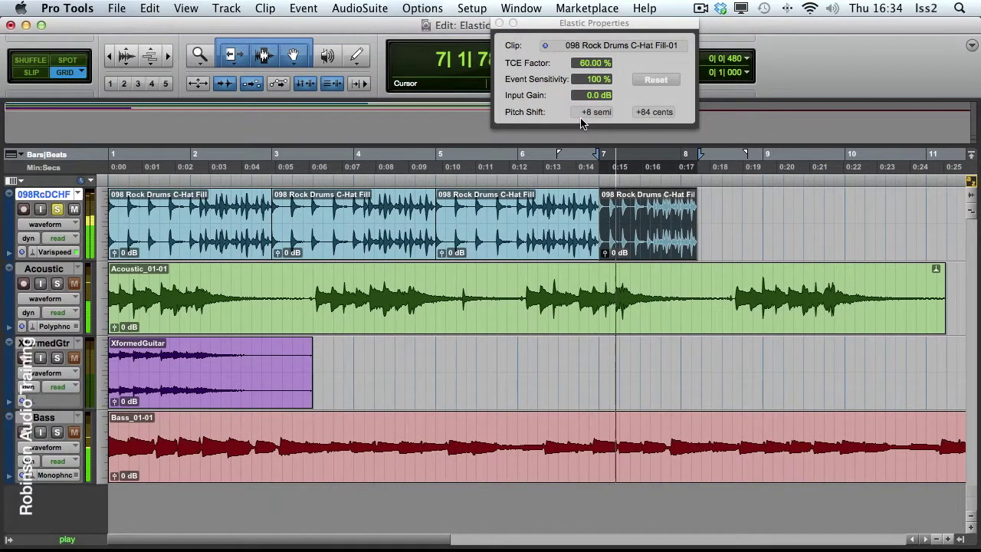
{"action": "key", "text": "space"}
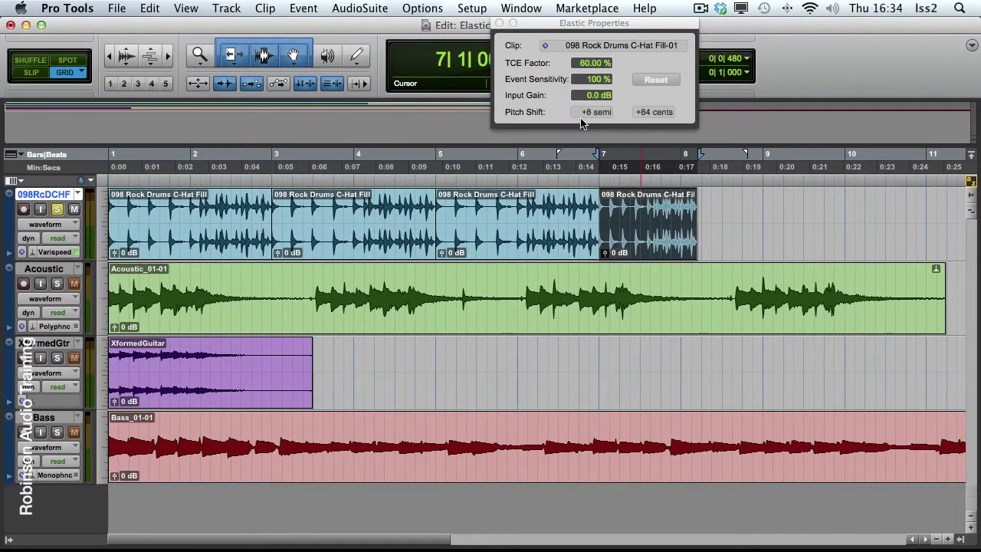
Reset the drum fill to 100% TCE, make the drum track tick-based, and play it
{"action": "left_click", "coordinate": [588, 67]}
{"action": "type", "text": "100"}
{"action": "key", "text": "KP_Enter"}
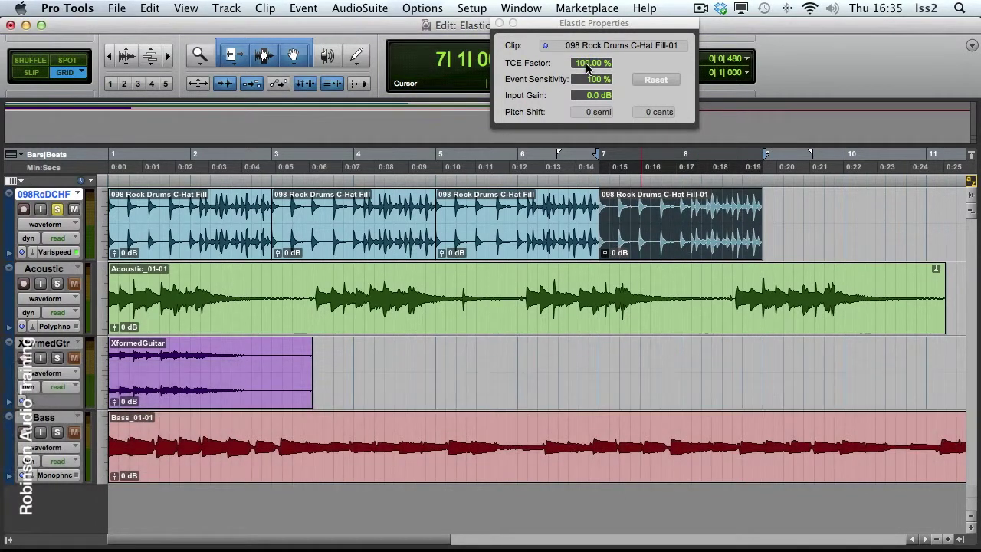
{"action": "left_click", "coordinate": [23, 253]}
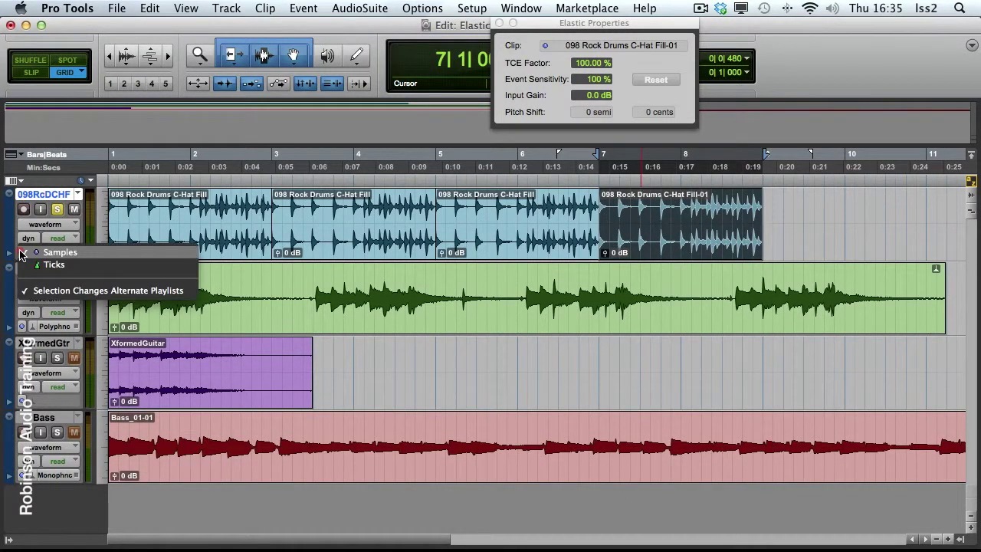
{"action": "left_click", "coordinate": [54, 264]}
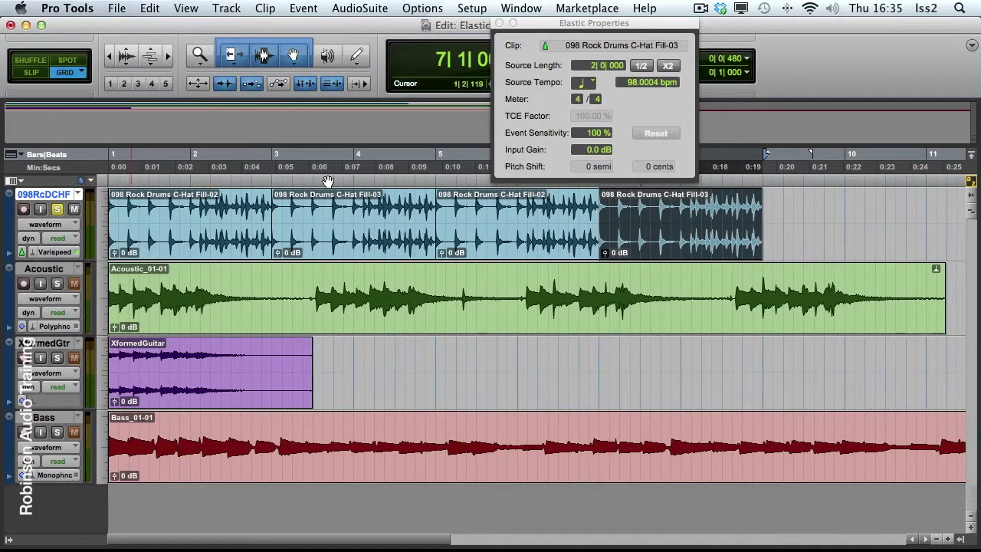
{"action": "left_click", "coordinate": [499, 24]}
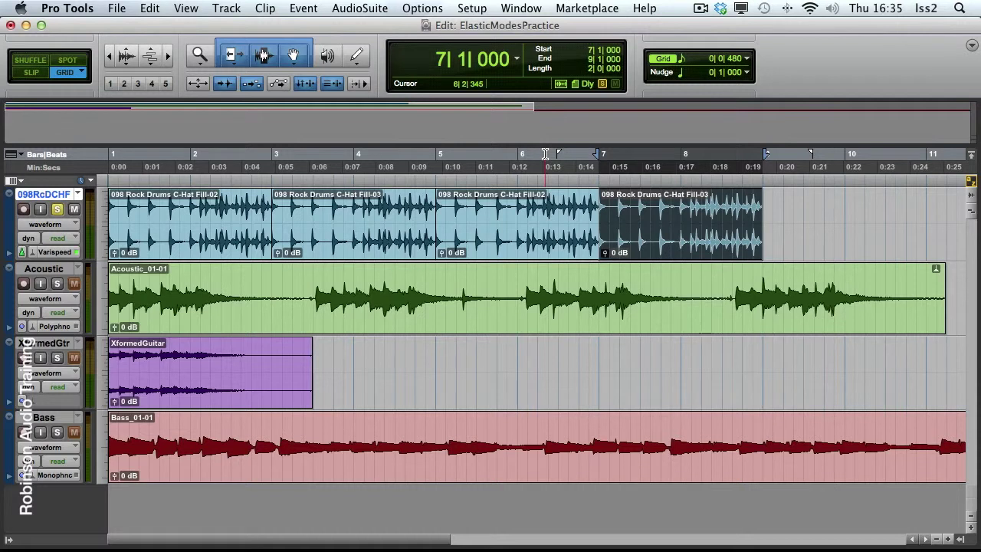
{"action": "key", "text": "space"}
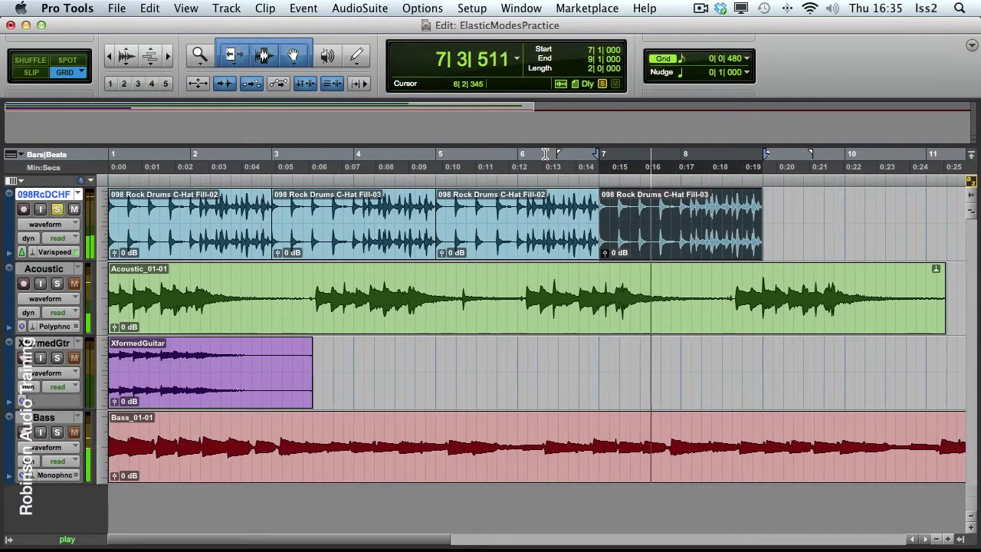
{"action": "key", "text": "space"}
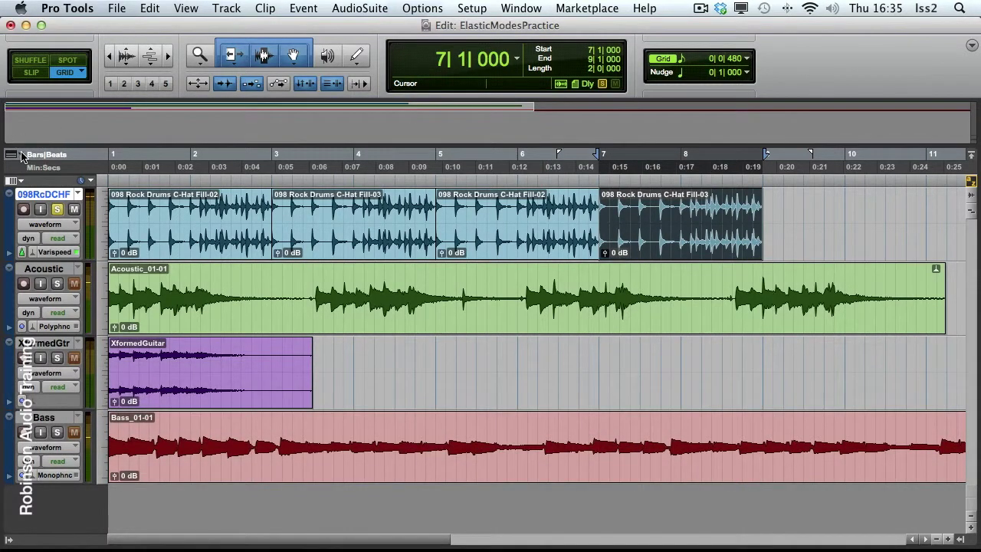
Show the Tempo ruler and expand it into an editable graph
{"action": "left_click", "coordinate": [21, 157]}
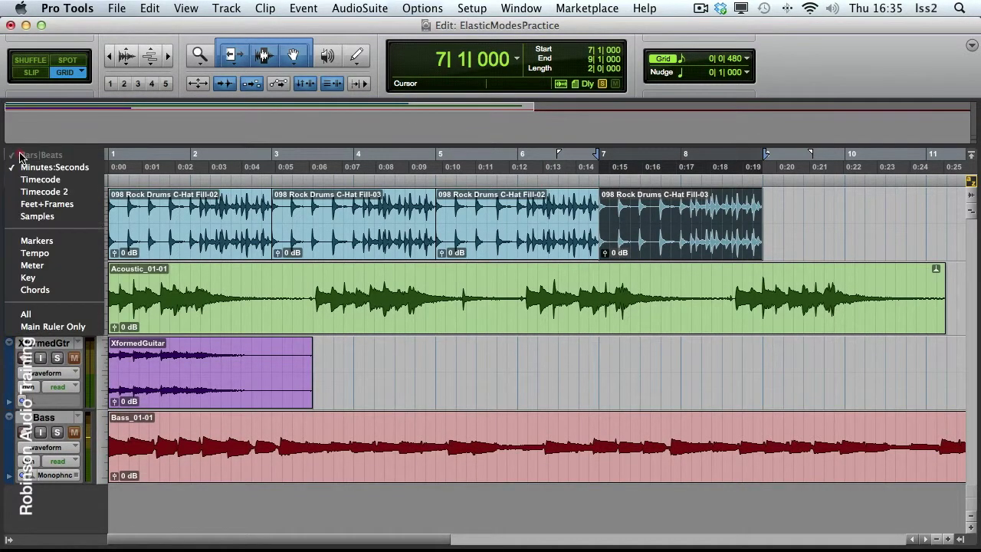
{"action": "left_click", "coordinate": [34, 253]}
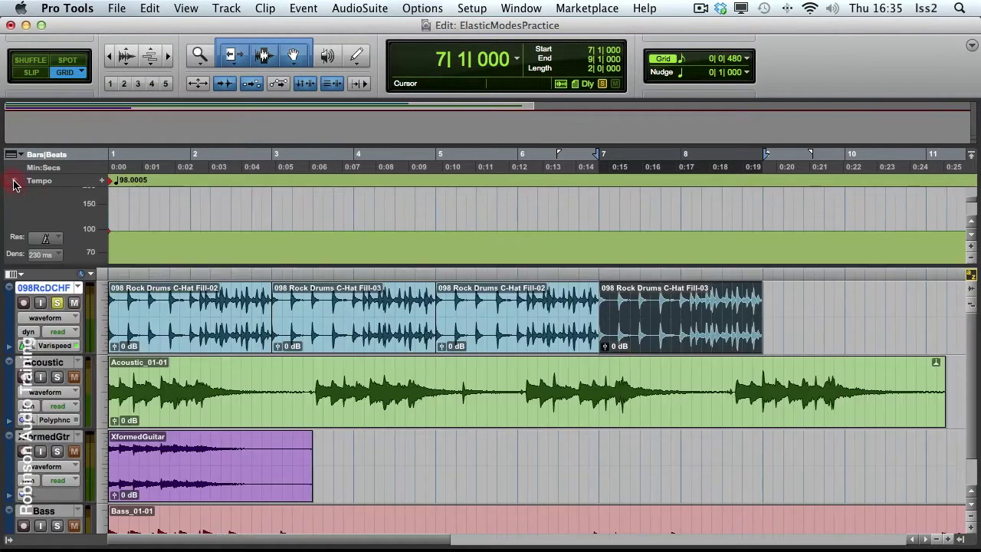
{"action": "left_click", "coordinate": [14, 180]}
Draw a straight-line tempo ramp from bar 6 down to 69 BPM
{"action": "left_click", "coordinate": [358, 57]}
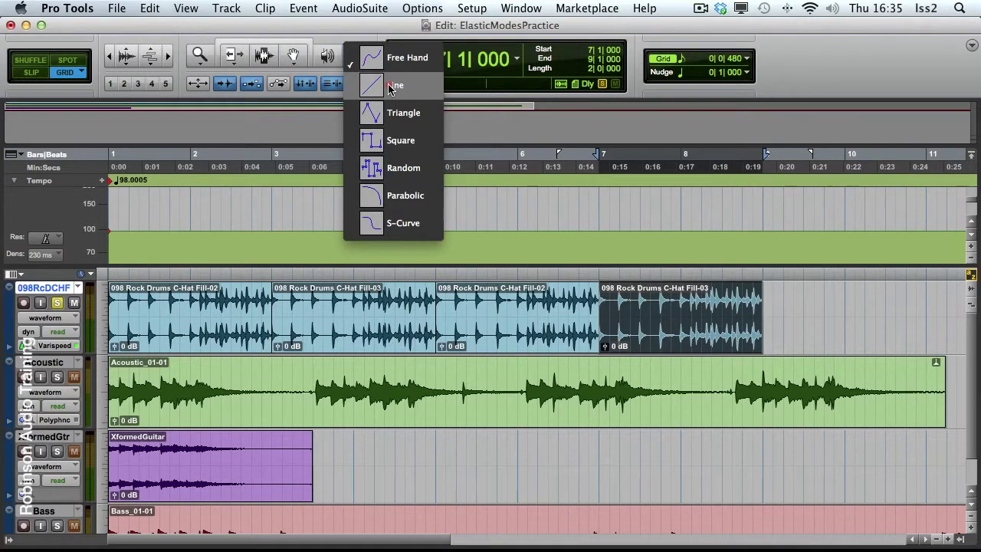
{"action": "left_click", "coordinate": [389, 85]}
{"action": "mouse_move", "coordinate": [527, 230]}
{"action": "left_mouse_down"}
{"action": "mouse_move", "coordinate": [738, 243]}
{"action": "mouse_move", "coordinate": [772, 256]}
{"action": "left_mouse_up"}
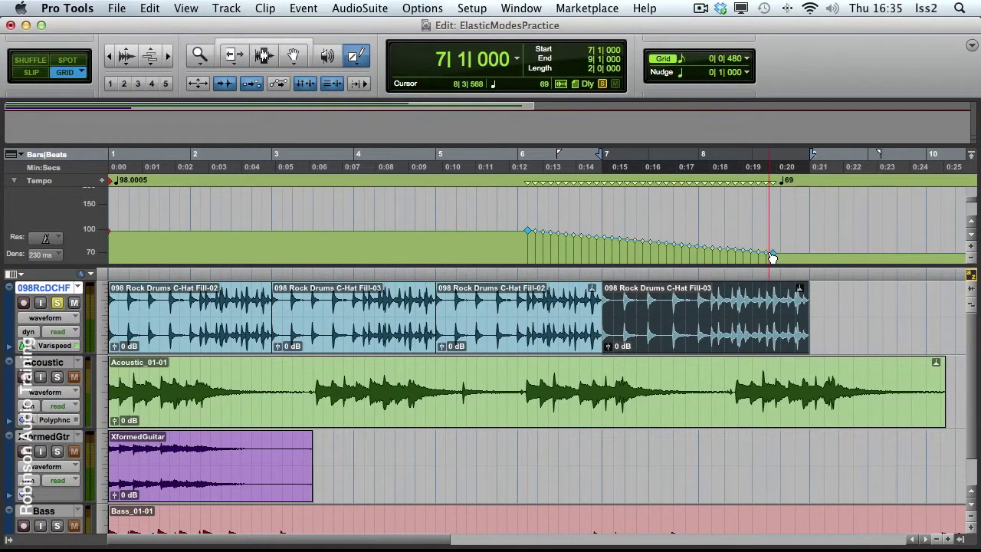
Redraw it as a parabolic slowdown to 63.5 BPM and play from just before bar 6
{"action": "left_click", "coordinate": [357, 58]}
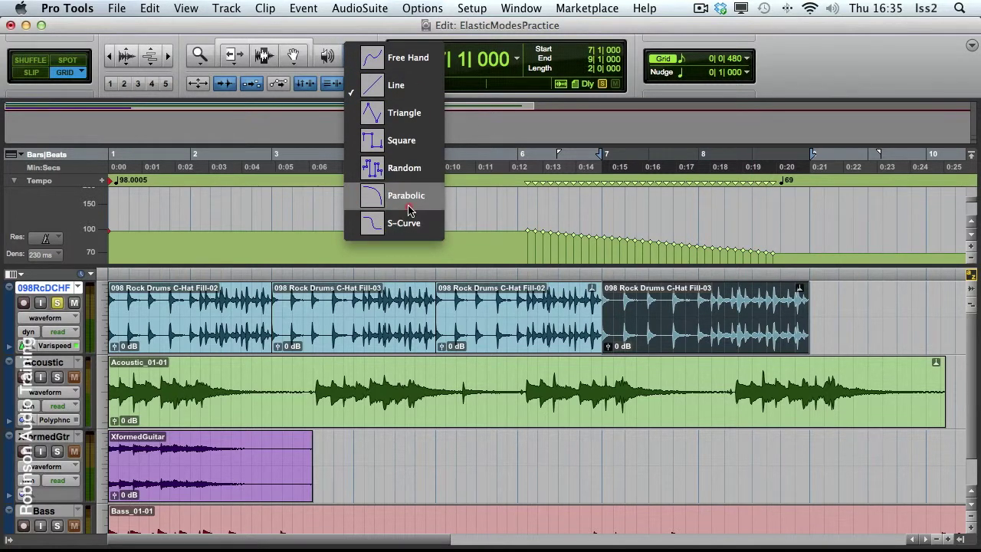
{"action": "left_click", "coordinate": [398, 197]}
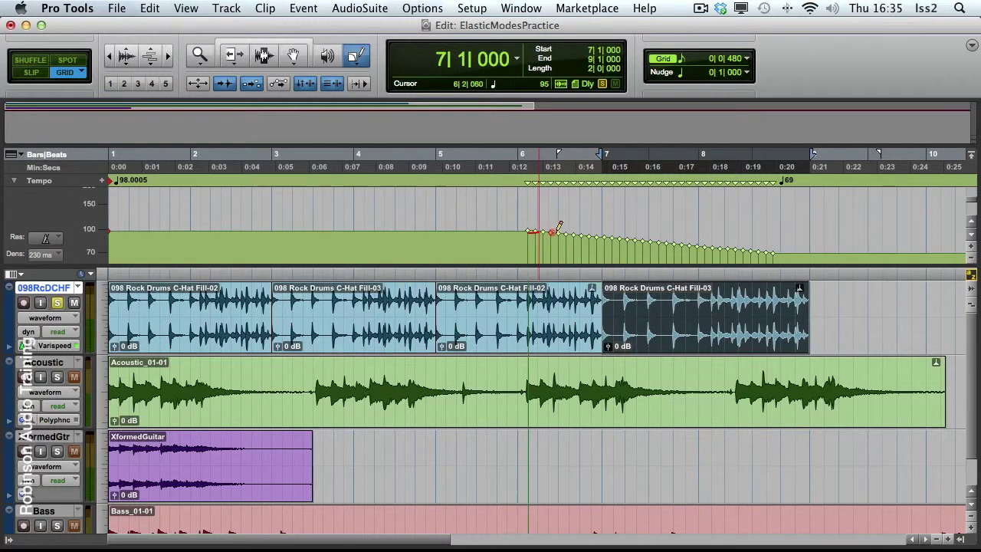
{"action": "mouse_move", "coordinate": [529, 230]}
{"action": "left_mouse_down"}
{"action": "mouse_move", "coordinate": [700, 227]}
{"action": "mouse_move", "coordinate": [783, 246]}
{"action": "mouse_move", "coordinate": [794, 259]}
{"action": "left_mouse_up"}
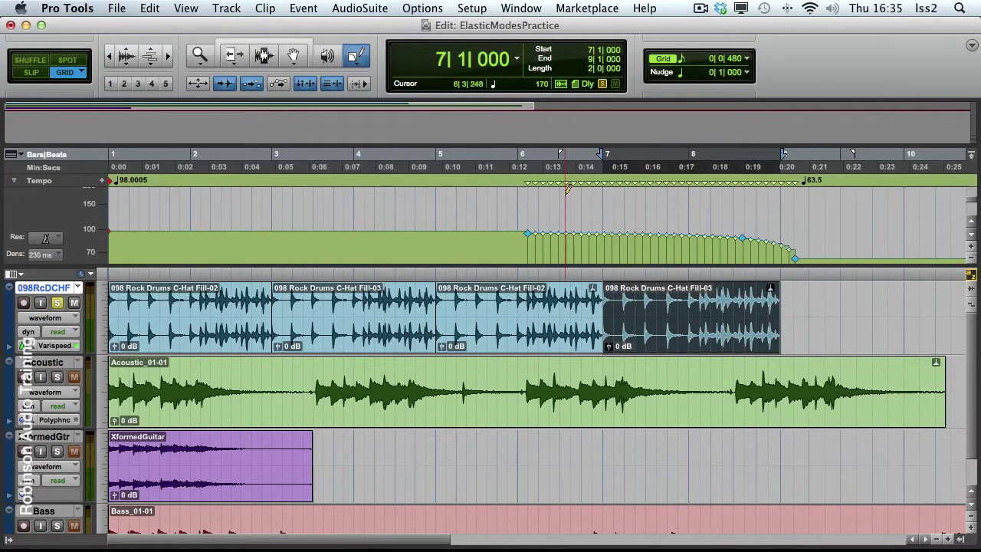
{"action": "left_click", "coordinate": [509, 159]}
{"action": "key", "text": "space"}
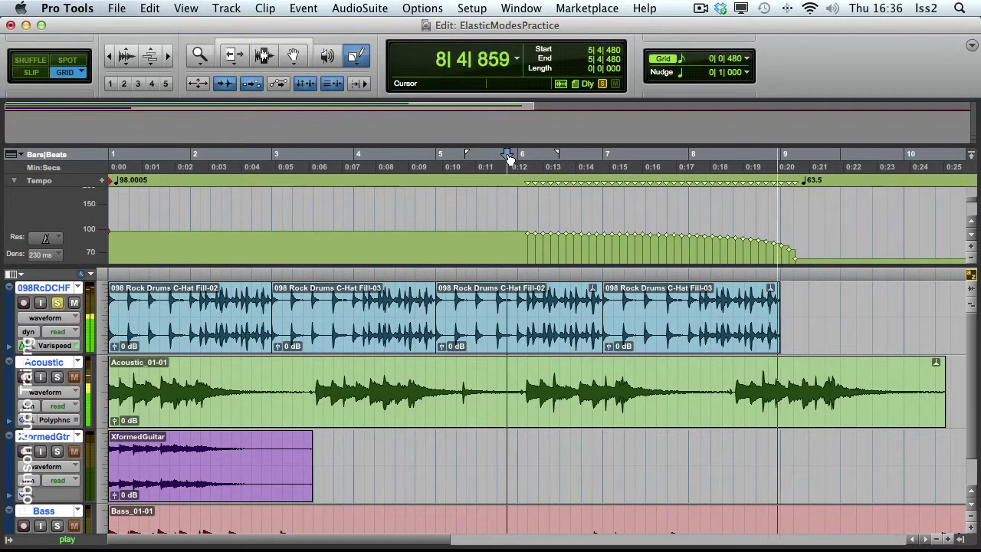
With the Pencil's Line mode, draw a tempo rise to 500 BPM near bar 8, then audition the faster drum ending
{"action": "key", "text": "space"}
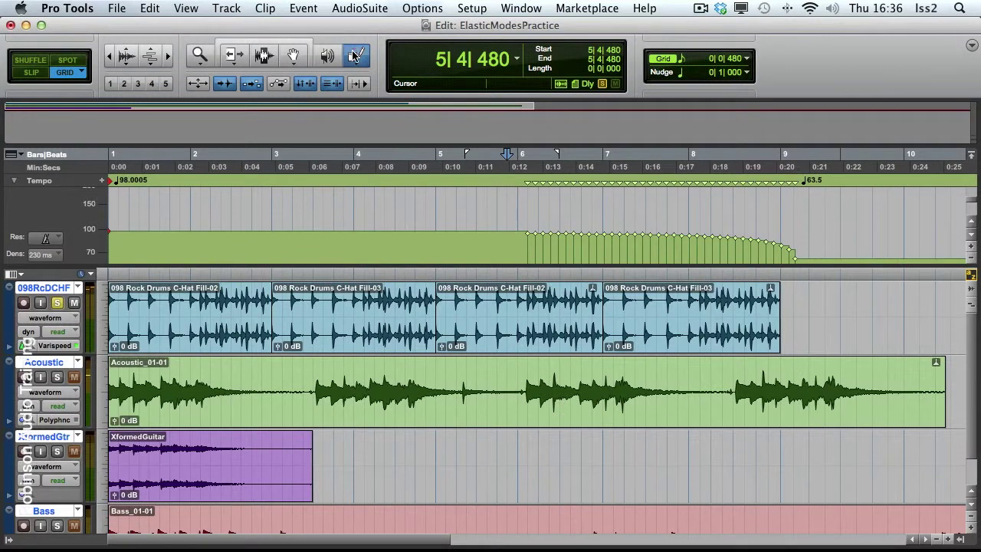
{"action": "left_click_drag", "start_coordinate": [355, 55], "coordinate": [391, 82]}
{"action": "mouse_move", "coordinate": [533, 223]}
{"action": "left_mouse_down"}
{"action": "mouse_move", "coordinate": [526, 225]}
{"action": "mouse_move", "coordinate": [580, 263]}
{"action": "mouse_move", "coordinate": [668, 273]}
{"action": "mouse_move", "coordinate": [636, 204]}
{"action": "mouse_move", "coordinate": [636, 213]}
{"action": "mouse_move", "coordinate": [704, 198]}
{"action": "mouse_move", "coordinate": [711, 183]}
{"action": "mouse_move", "coordinate": [739, 197]}
{"action": "mouse_move", "coordinate": [736, 210]}
{"action": "mouse_move", "coordinate": [803, 214]}
{"action": "left_mouse_up"}
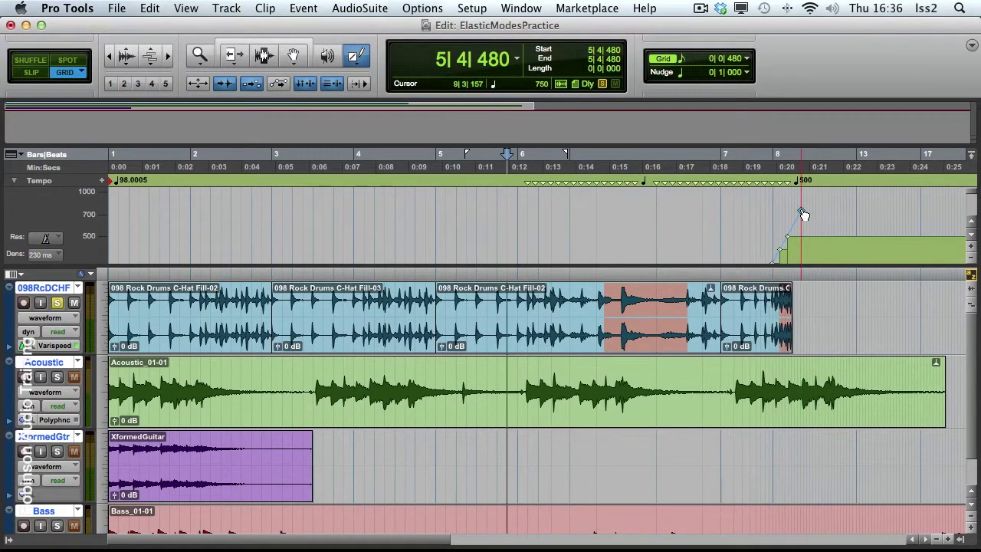
{"action": "key", "text": "space"}
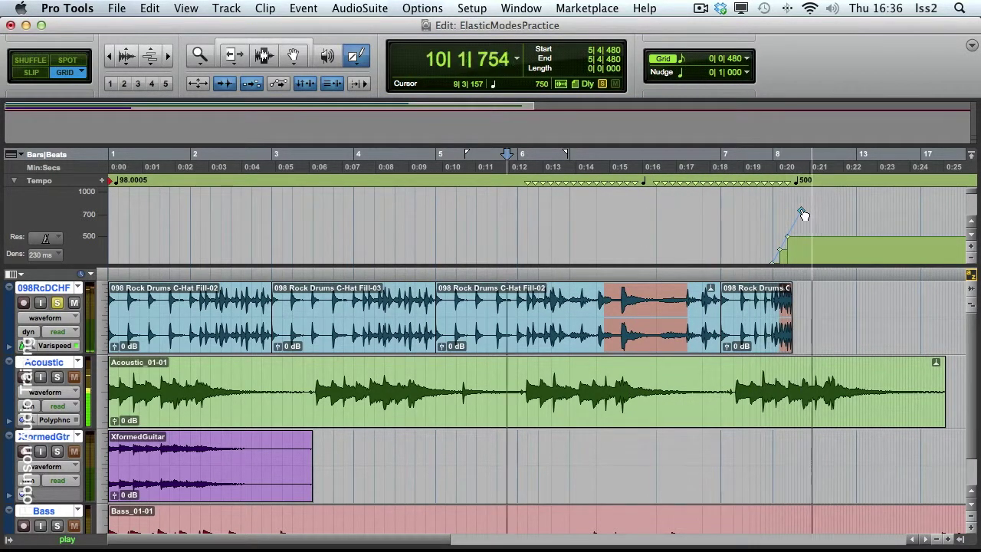
{"action": "key", "text": "space"}
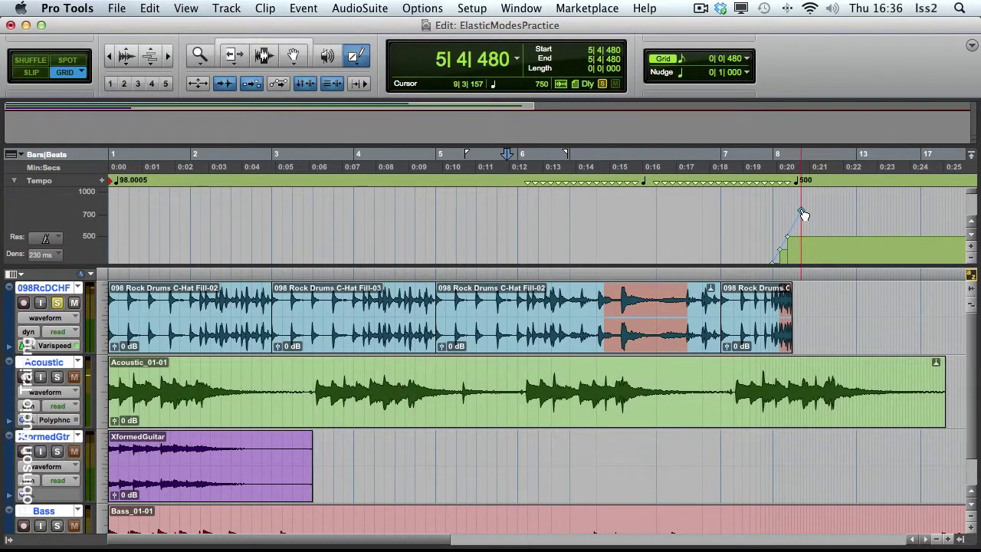